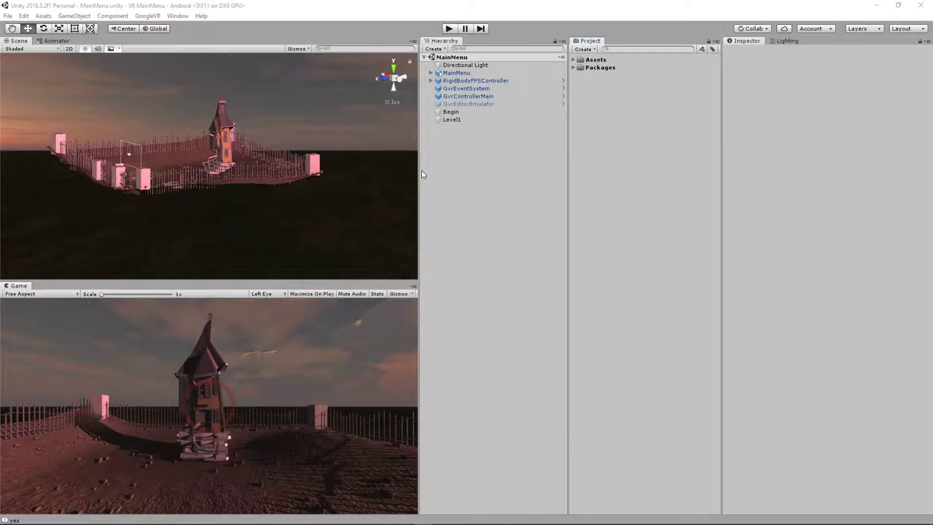
# Step: Orbit the fenced level, test it in play mode, then stop the game
pyautogui.keyDown('alt'); pyautogui.moveTo(258, 188); pyautogui.dragTo(379, 158); pyautogui.keyUp('alt')
pyautogui.hotkey('ctrl', 'p')
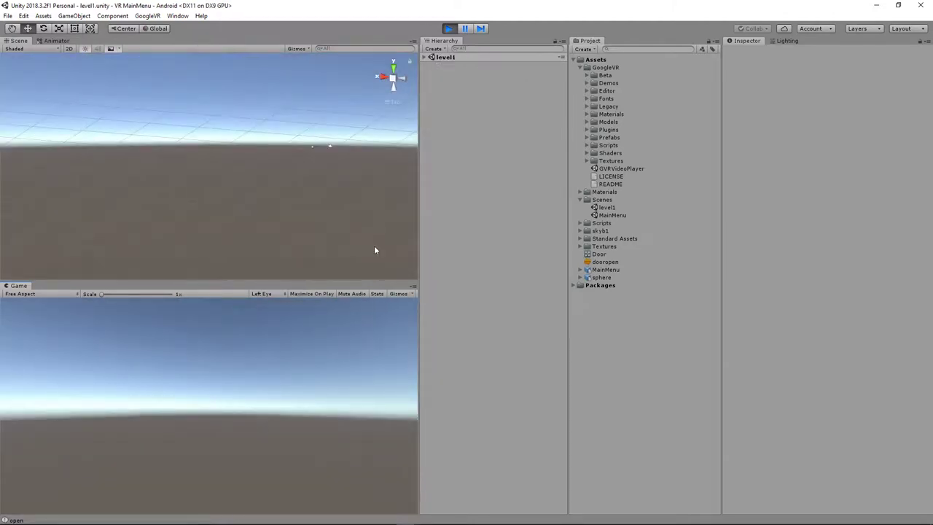
pyautogui.click(448, 28)
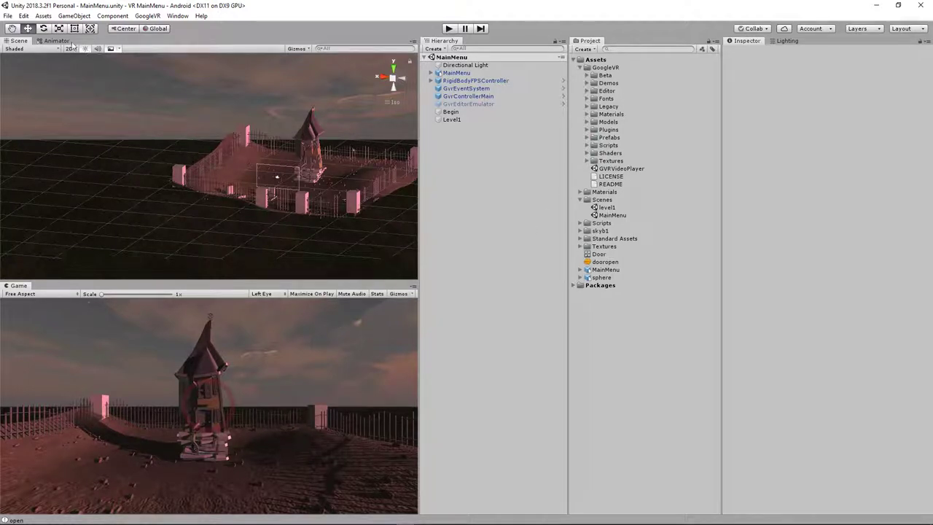
# Step: Create a new scene and save it as EndCredits in the Assets/Scenes folder
pyautogui.click(7, 15)
pyautogui.click(17, 27)
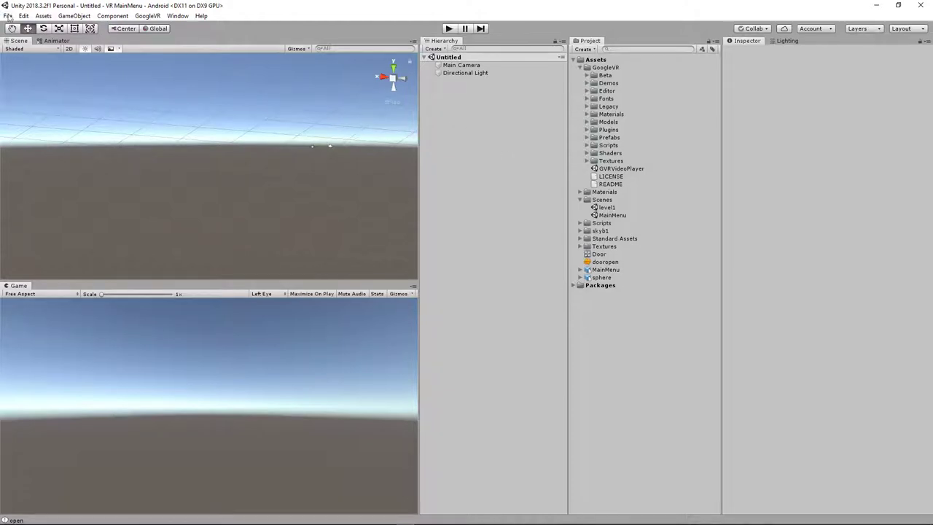
pyautogui.click(8, 16)
pyautogui.click(43, 63)
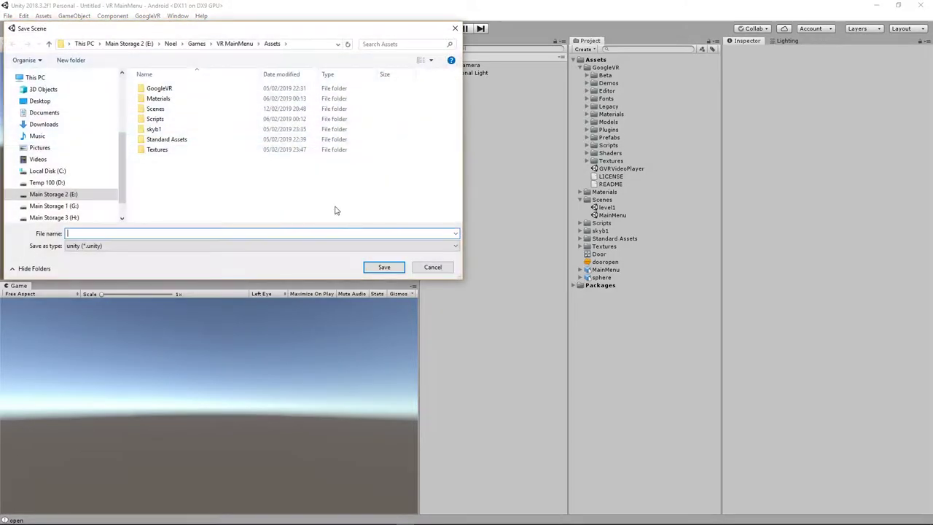
pyautogui.click(168, 113)
pyautogui.click(148, 109)
pyautogui.doubleClick(145, 111)
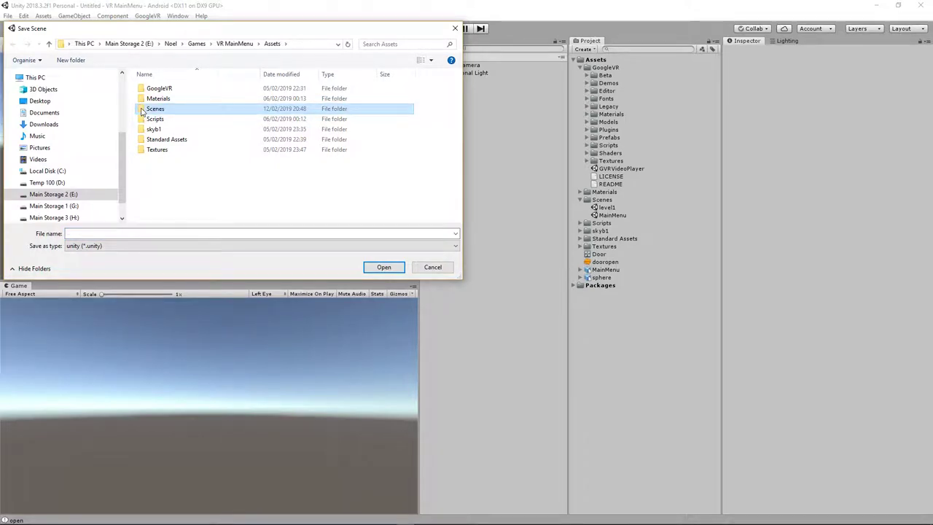
pyautogui.click(185, 235)
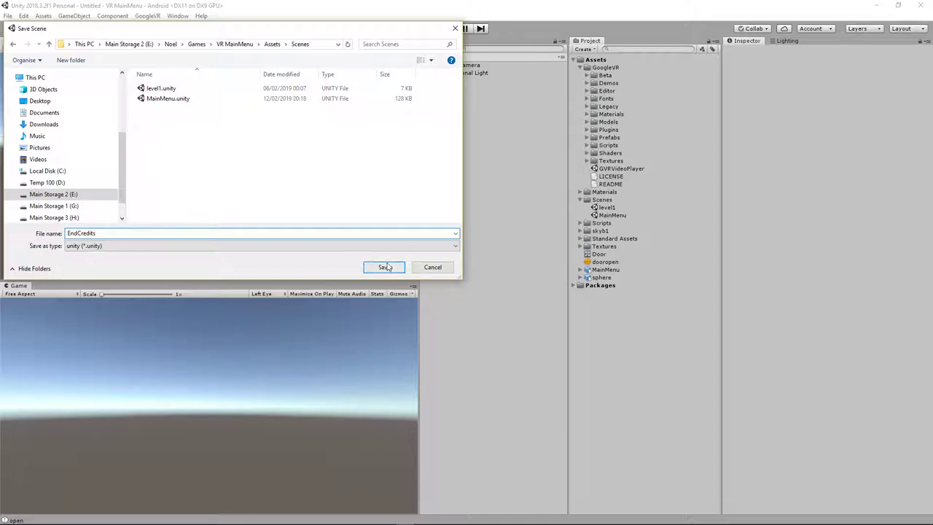
pyautogui.click(385, 267)
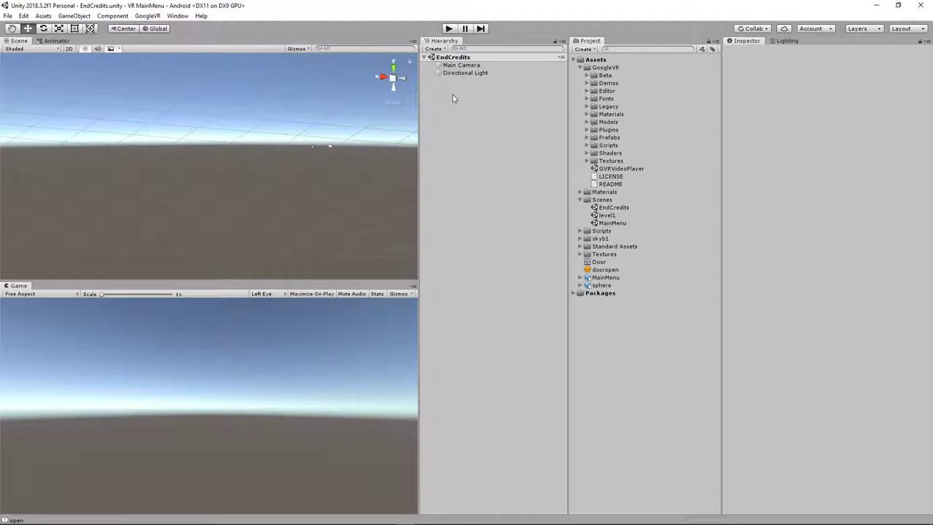
# Step: Delete the default Main Camera and add the RigidBodyFPSController prefab from Standard Assets
pyautogui.click(461, 66)
pyautogui.press('Delete')
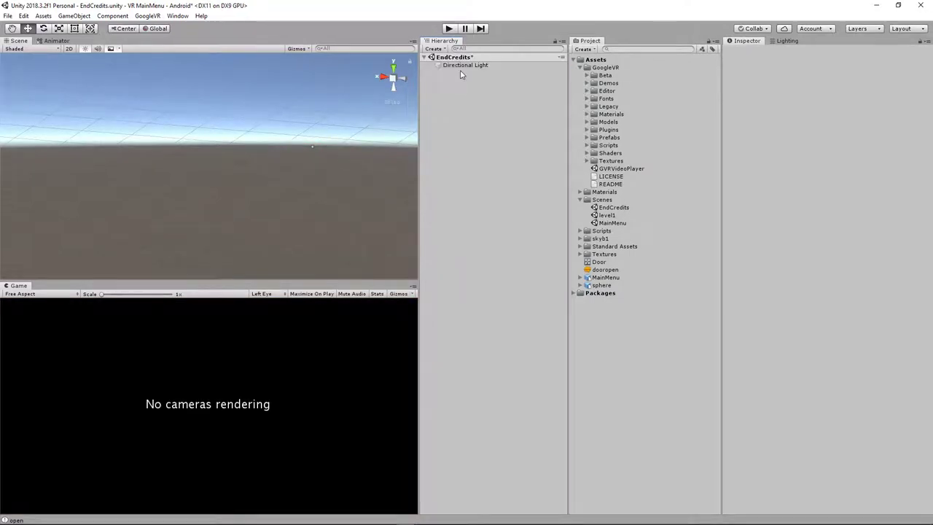
pyautogui.click(579, 67)
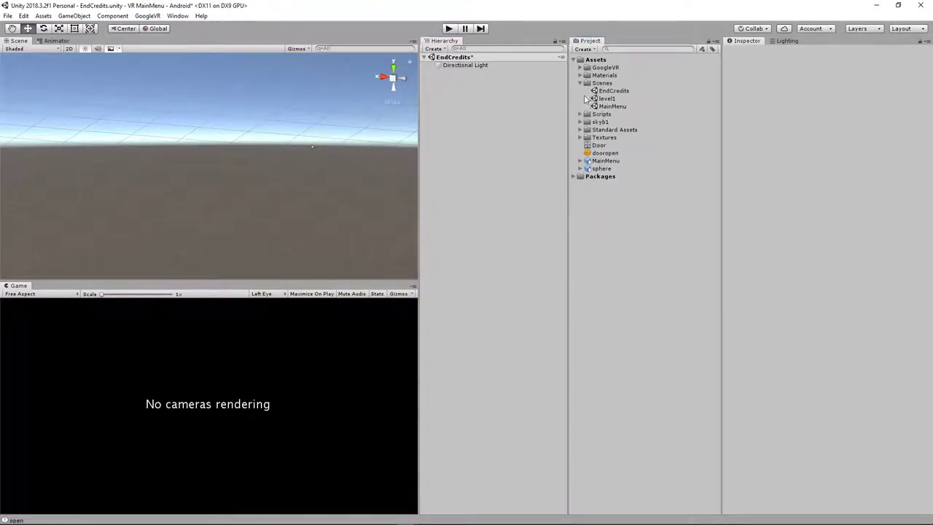
pyautogui.click(580, 129)
pyautogui.moveTo(639, 183); pyautogui.dragTo(474, 118)
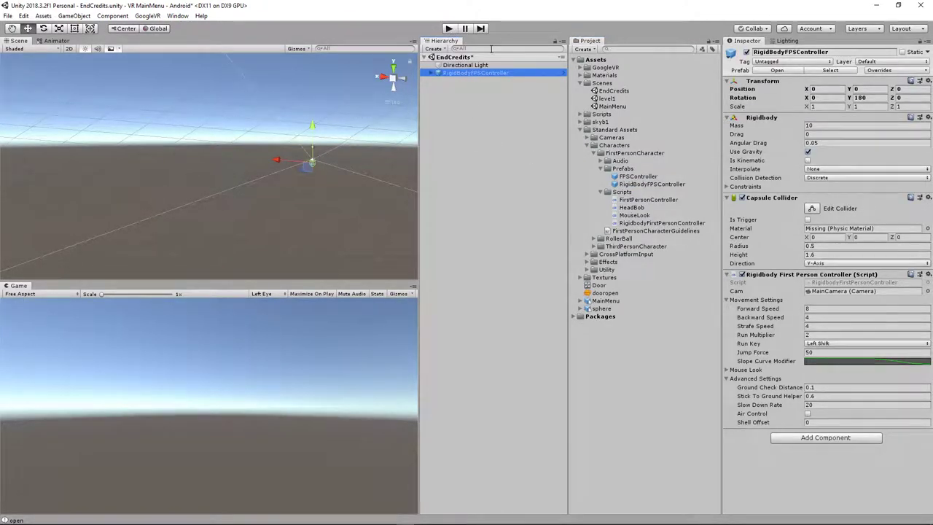
# Step: Set the controller's MainCamera child to Position Y 0
pyautogui.click(432, 73)
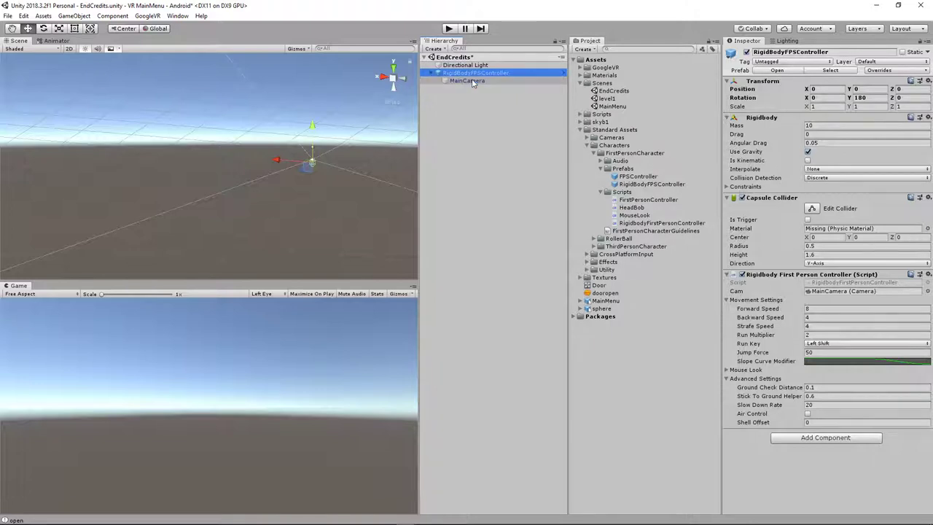
pyautogui.click(466, 80)
pyautogui.click(859, 80)
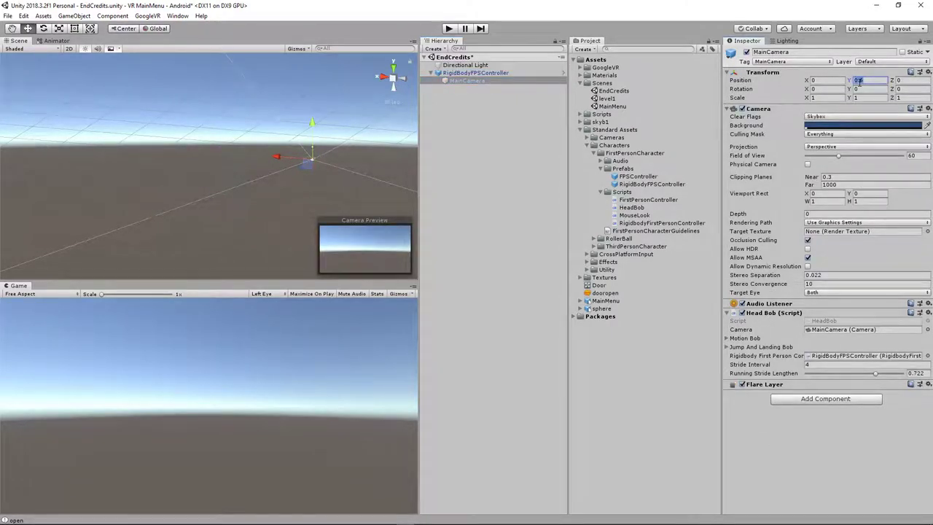
pyautogui.write('0')
pyautogui.press('Tab')
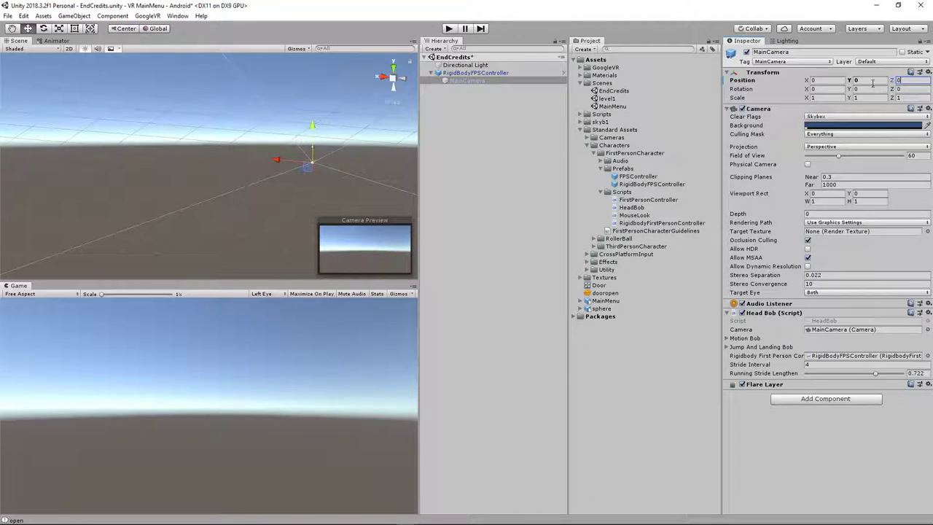
# Step: Turn off Use Gravity on the RigidBodyFPSController
pyautogui.click(439, 102)
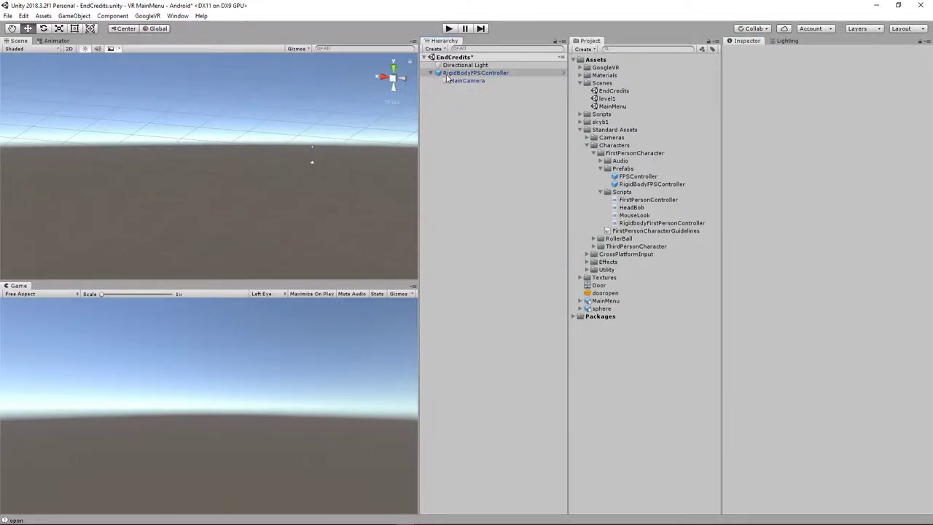
pyautogui.click(446, 74)
pyautogui.click(457, 125)
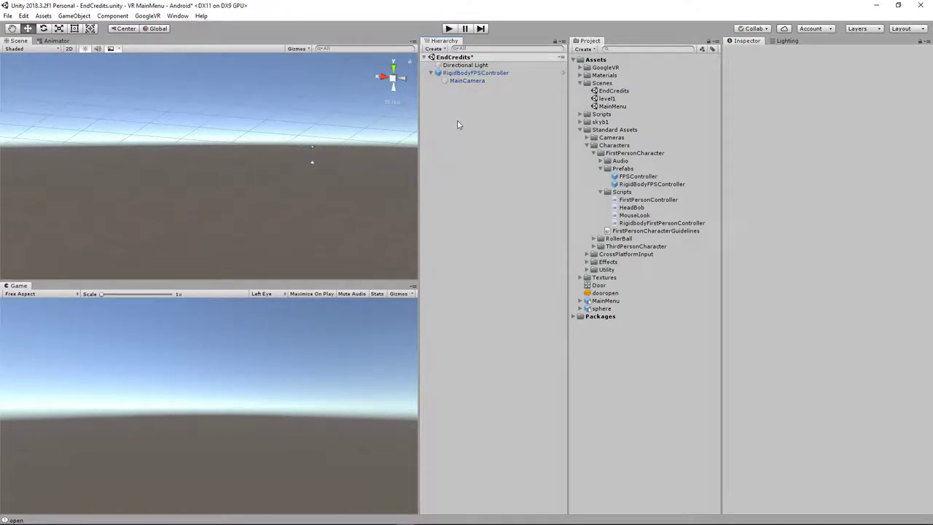
pyautogui.click(470, 73)
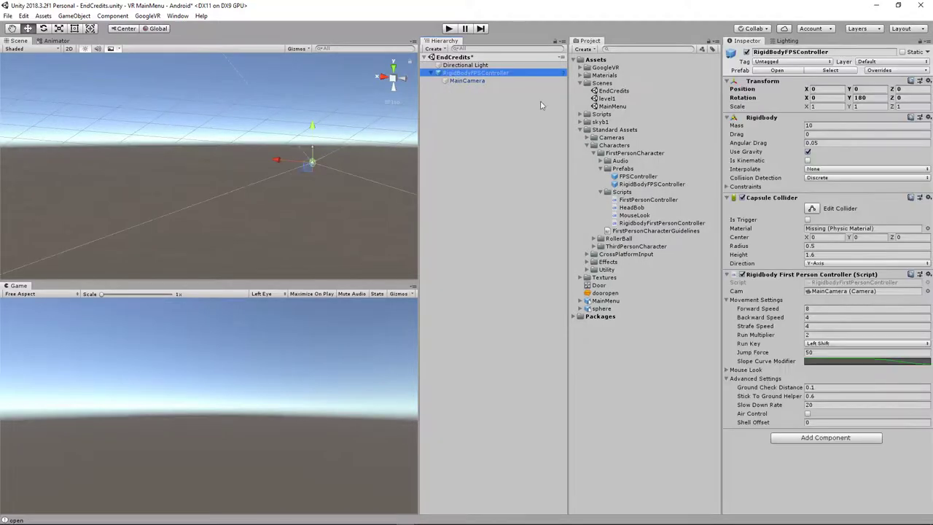
pyautogui.click(807, 152)
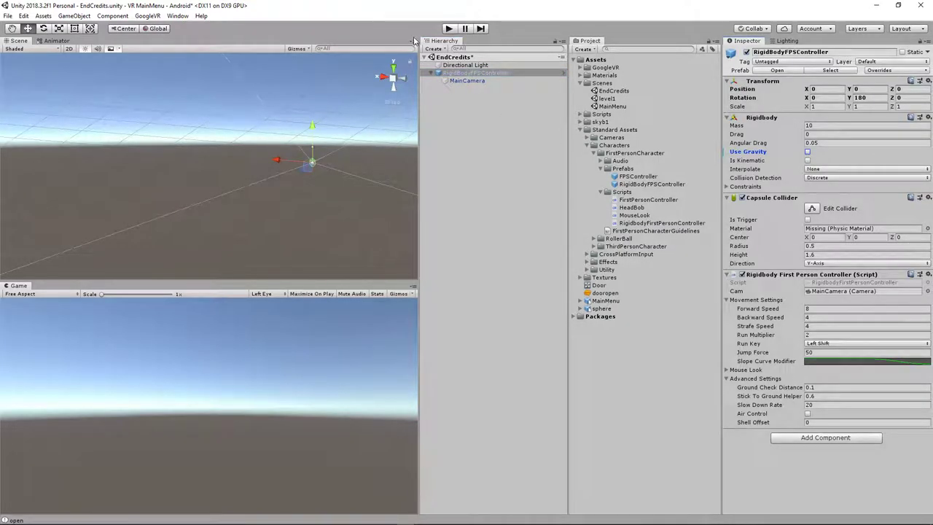
# Step: Test-run the scene in play mode, stop it, and inspect the MouseLook script
pyautogui.click(450, 29)
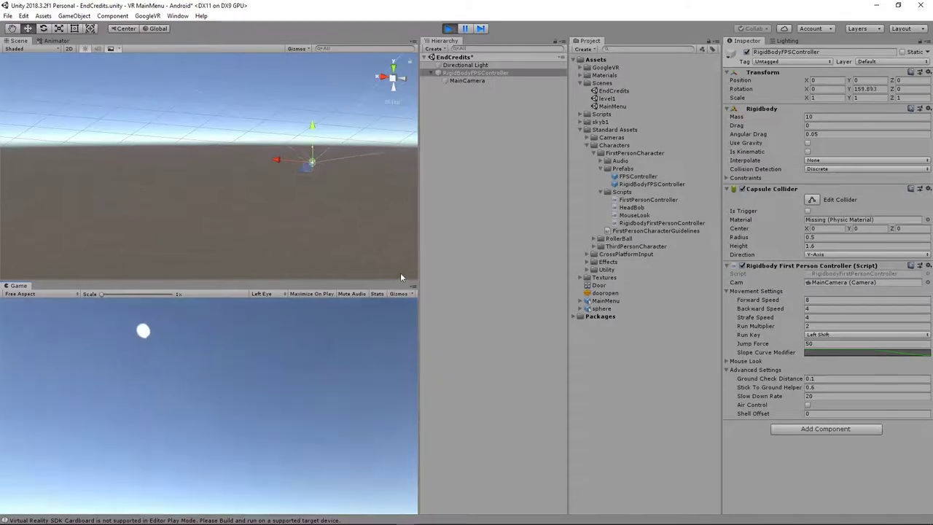
pyautogui.click(447, 29)
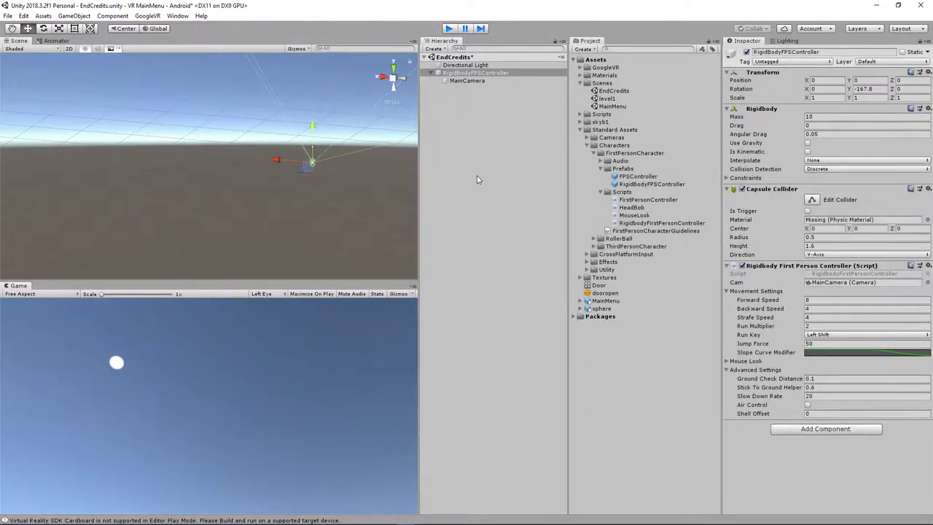
pyautogui.click(635, 217)
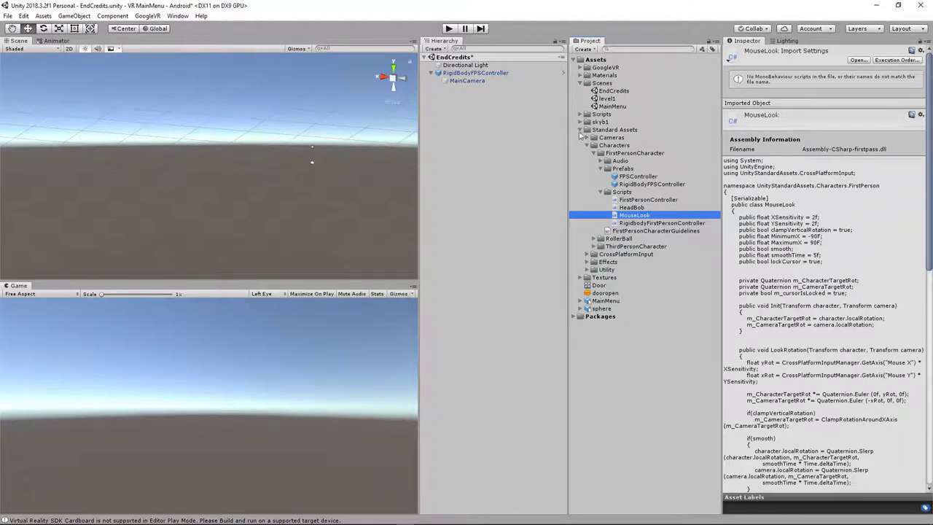
# Step: Select the controller's MainCamera and expand the GoogleVR Prefabs folder in the Project window
pyautogui.click(581, 129)
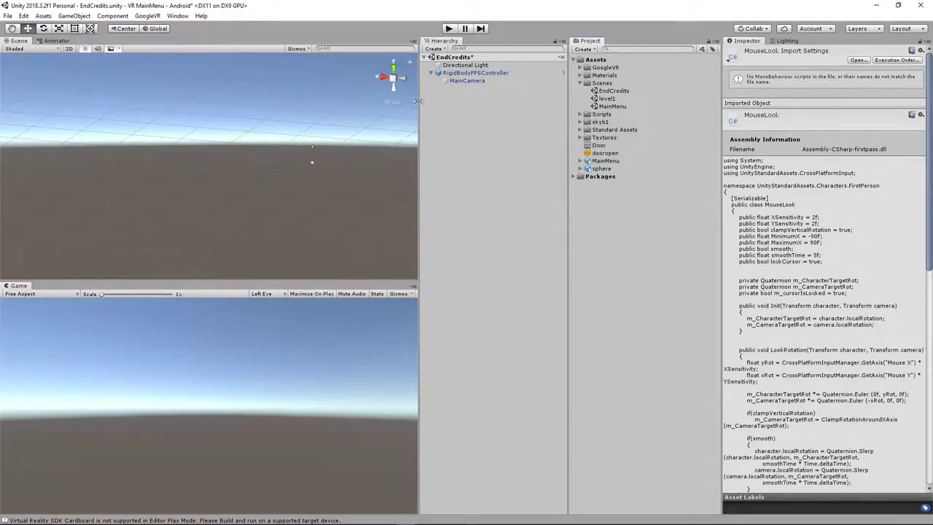
pyautogui.click(474, 73)
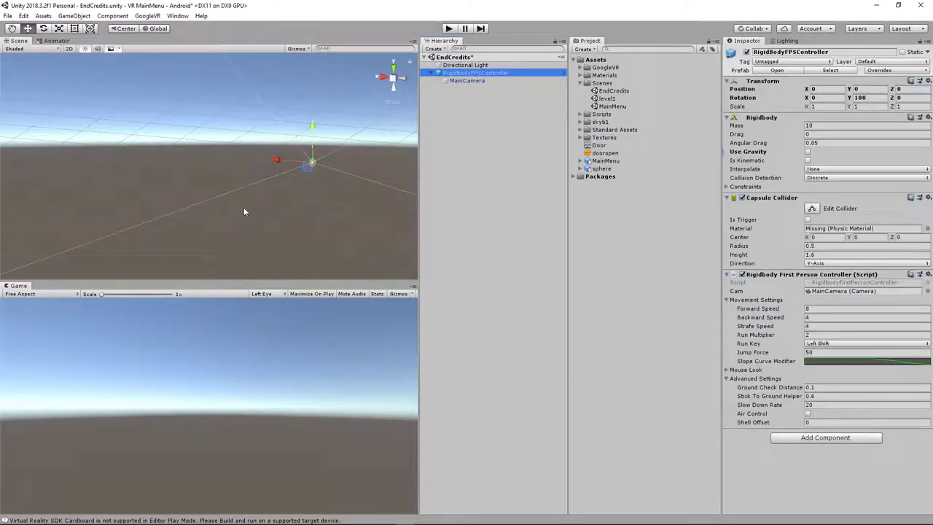
pyautogui.click(466, 80)
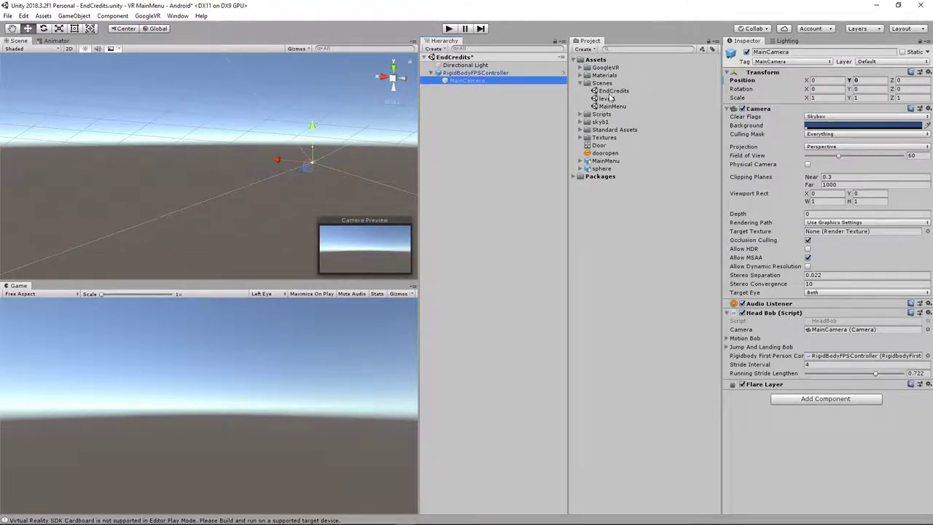
pyautogui.click(580, 84)
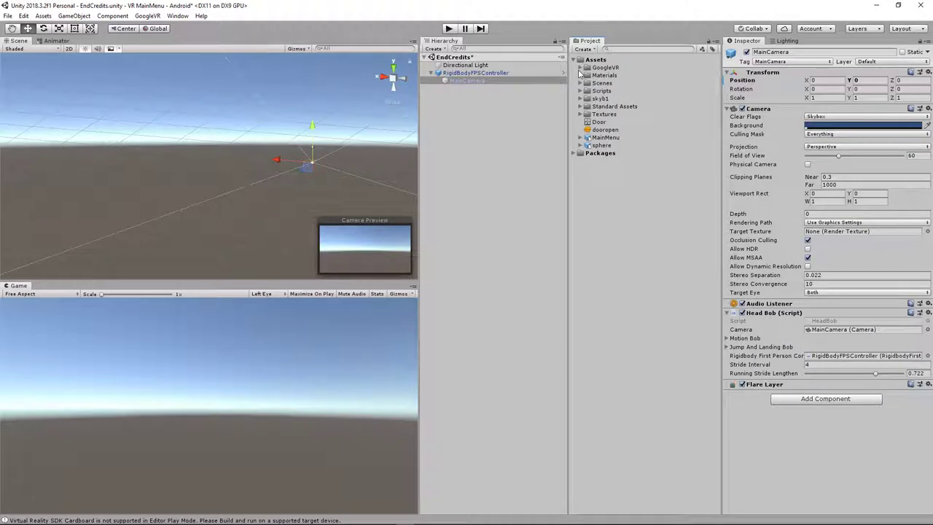
pyautogui.click(579, 68)
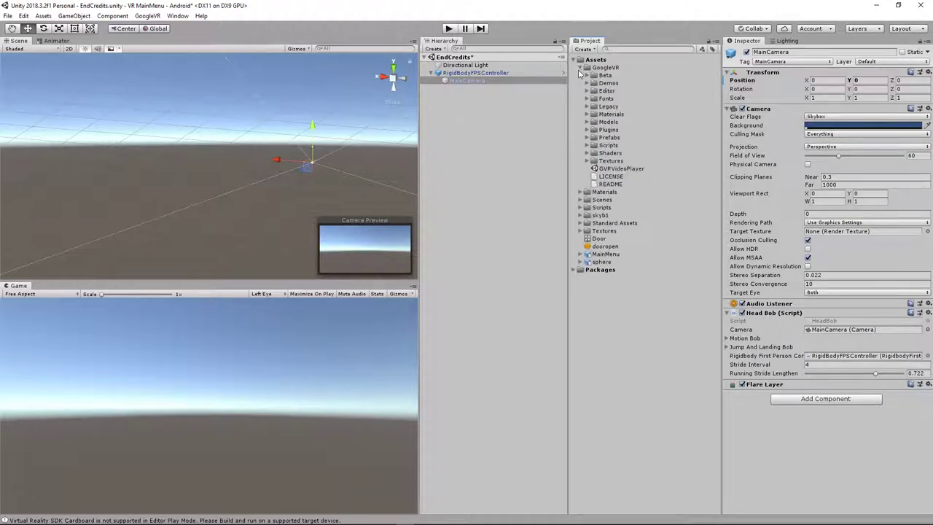
pyautogui.click(586, 138)
# Step: Add GvrReticlePointer under MainCamera, plus GvrControllerMain and GvrEventSystem at the scene root
pyautogui.moveTo(634, 153); pyautogui.dragTo(477, 84)
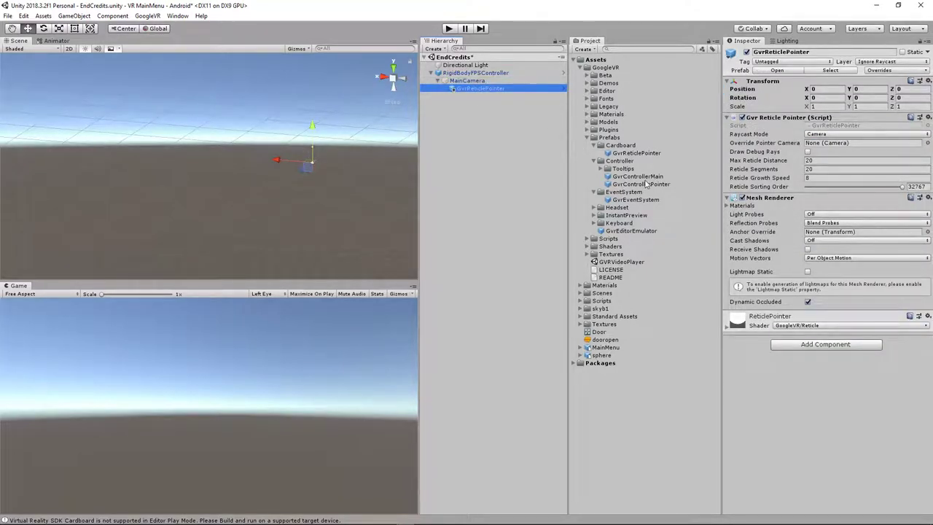
pyautogui.moveTo(635, 178); pyautogui.dragTo(437, 168)
pyautogui.moveTo(631, 200); pyautogui.dragTo(464, 165)
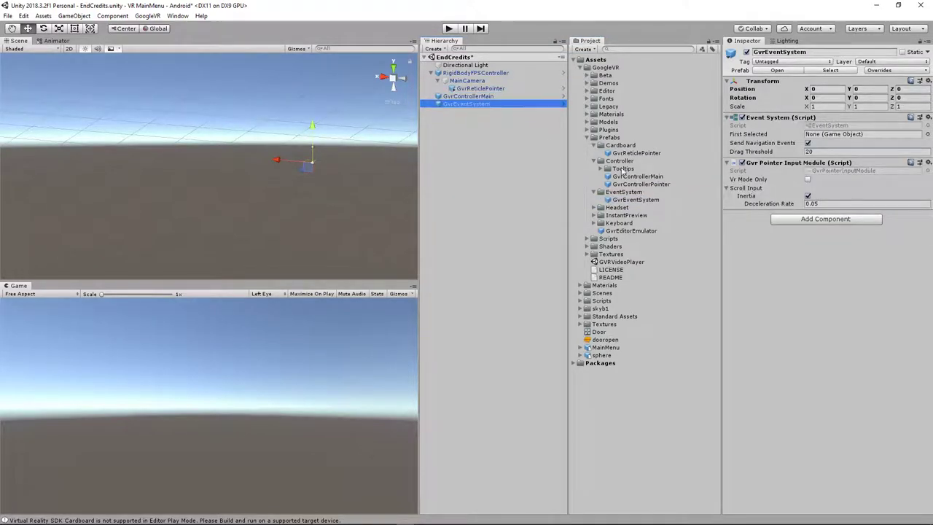
# Step: Collapse the Prefabs and Assets folders and deselect GvrEventSystem
pyautogui.click(587, 138)
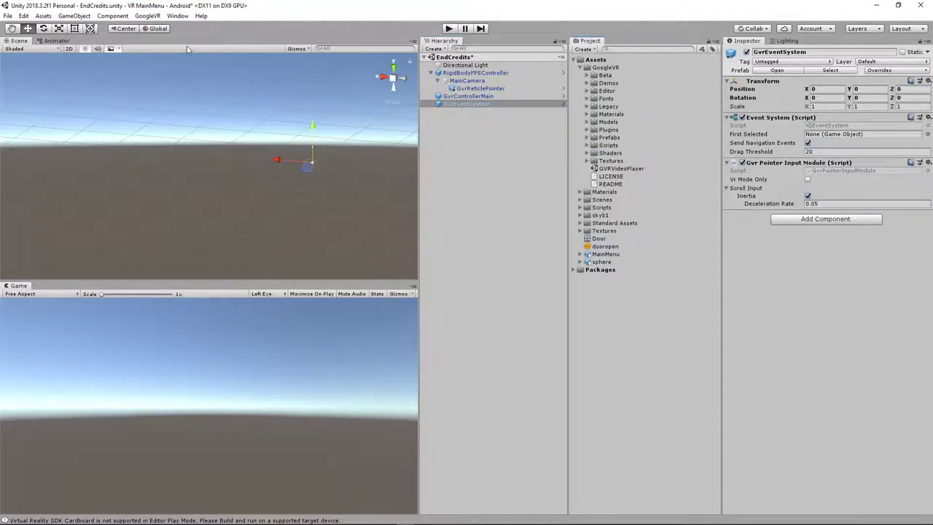
pyautogui.click(574, 59)
pyautogui.click(514, 134)
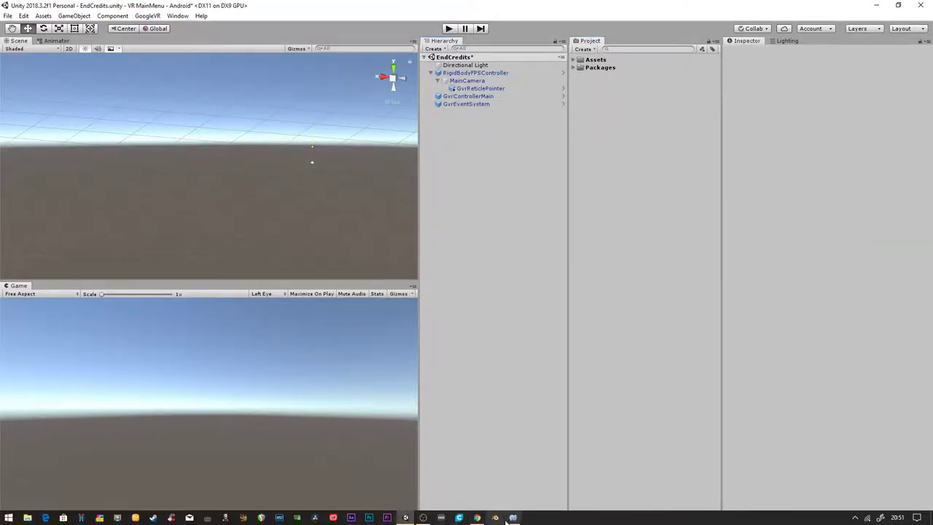
# Step: In Blender, close the splash screen and delete the default cube, camera and light
pyautogui.click(495, 517)
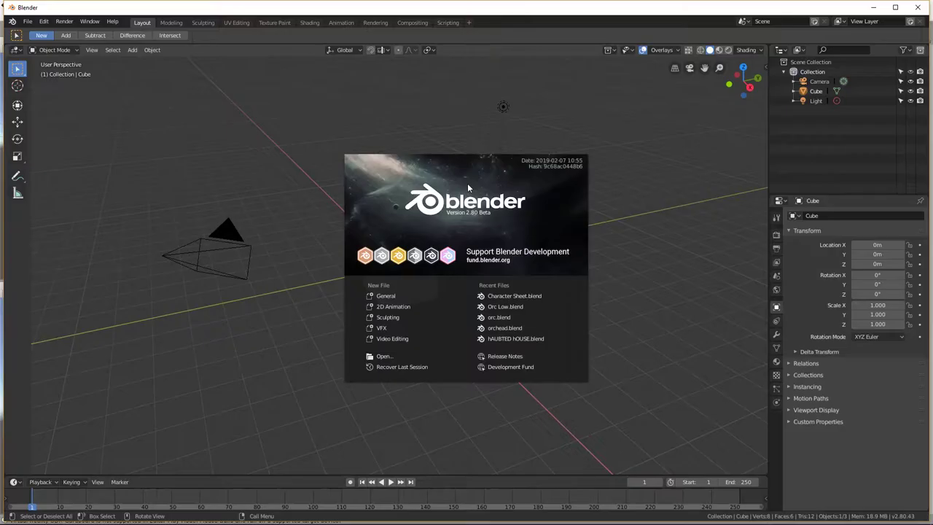
pyautogui.click(498, 93)
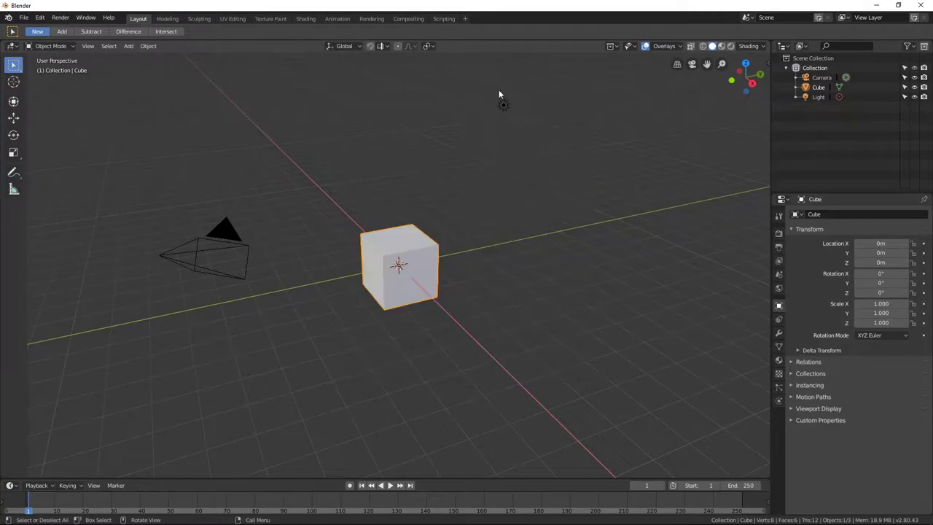
pyautogui.press('a')
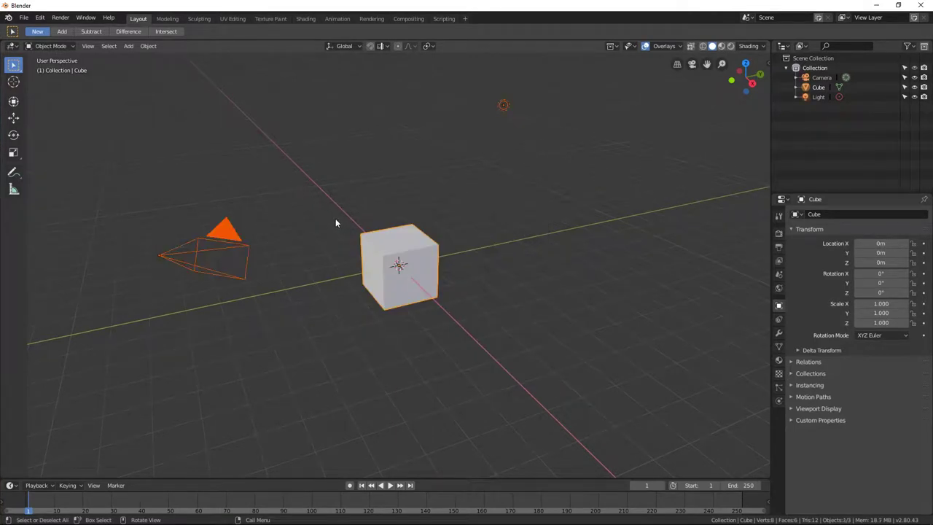
pyautogui.press('x')
pyautogui.click(336, 218)
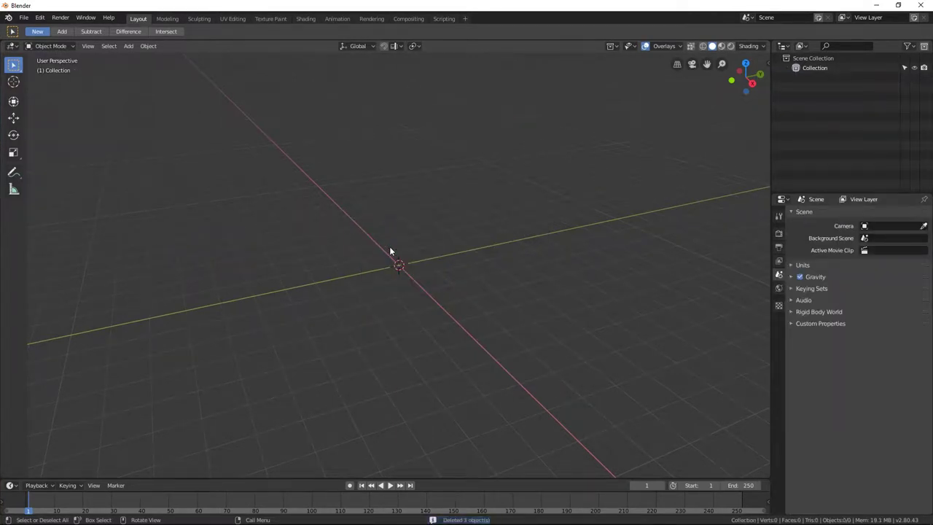
# Step: Add a UV Sphere mesh to the empty scene
pyautogui.hotkey('shift', 'a')
pyautogui.moveTo(389, 246)
pyautogui.click(443, 276)
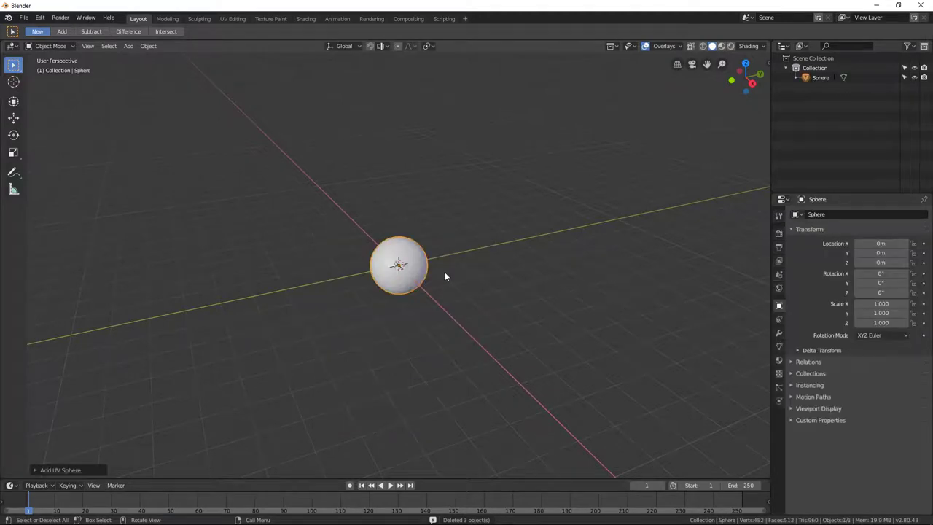
pyautogui.scroll(9, 437, 277)
pyautogui.scroll(-2, 435, 277)
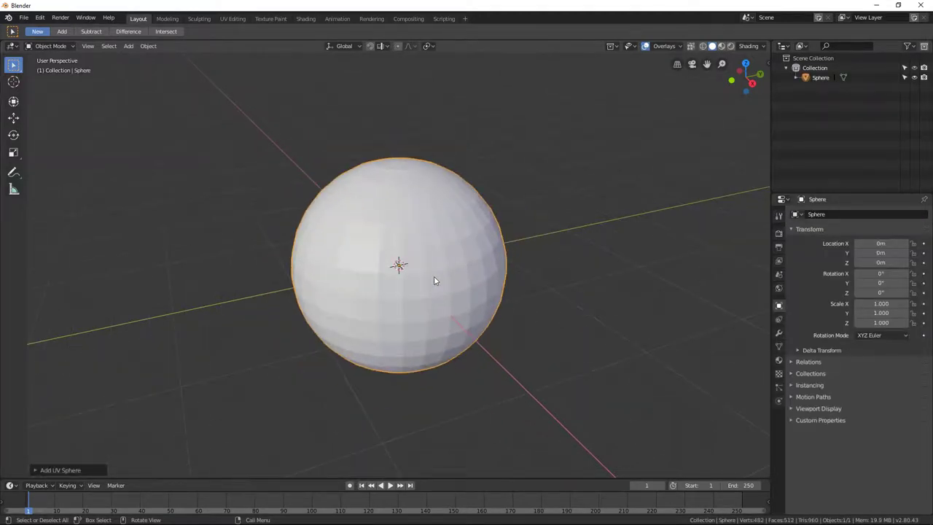
# Step: Add and apply a Subdivision Surface modifier to the sphere twice
pyautogui.click(780, 345)
pyautogui.click(778, 333)
pyautogui.click(825, 215)
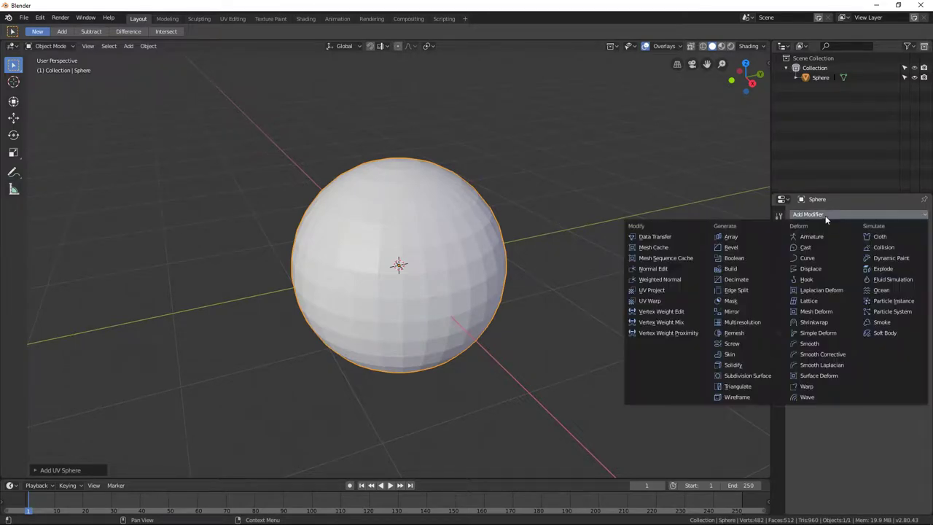
pyautogui.click(747, 375)
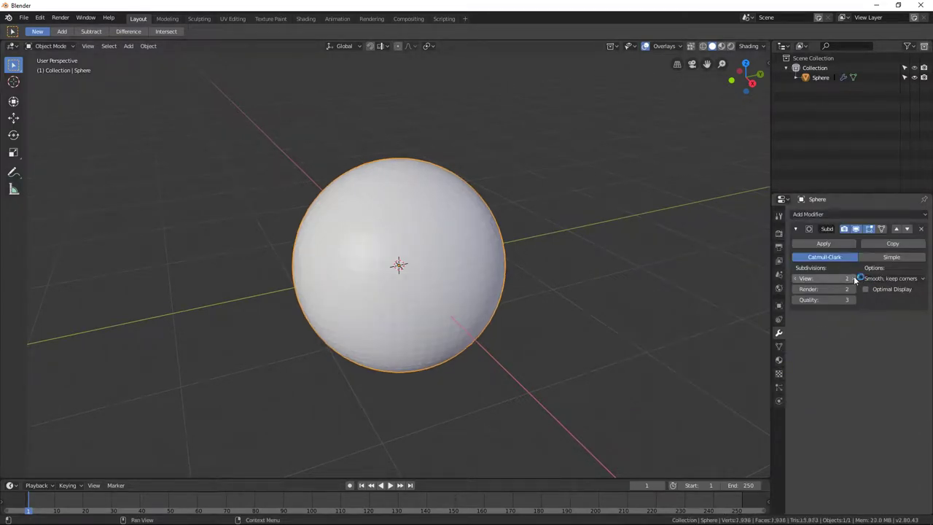
pyautogui.click(829, 243)
pyautogui.click(810, 213)
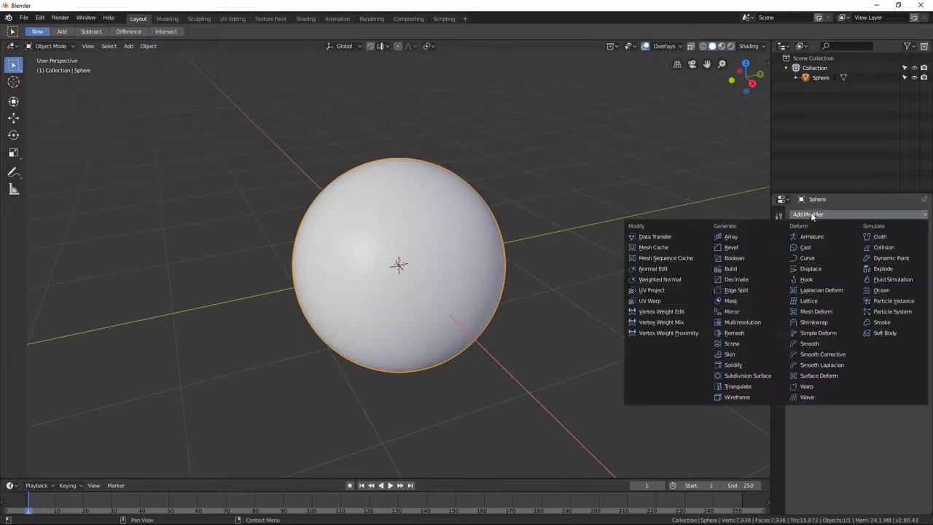
pyautogui.click(752, 379)
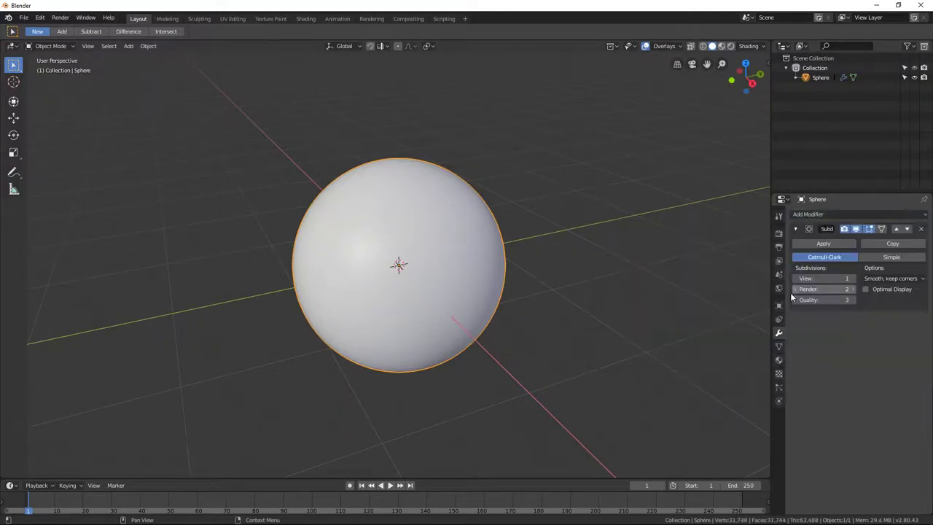
pyautogui.click(831, 243)
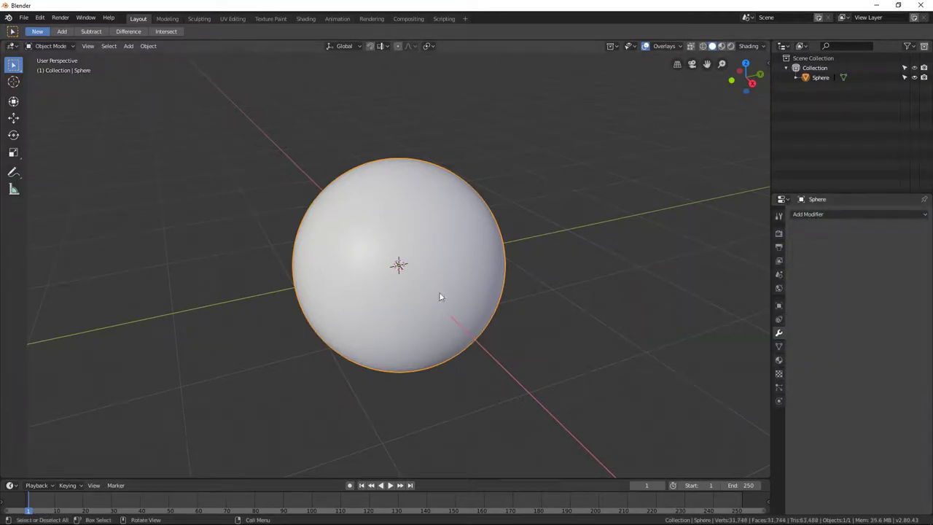
pyautogui.press('Tab')
pyautogui.moveTo(438, 301); pyautogui.dragTo(487, 265, button='middle')
# Step: Apply Shade Smooth to the sphere in Object Mode
pyautogui.press('Tab')
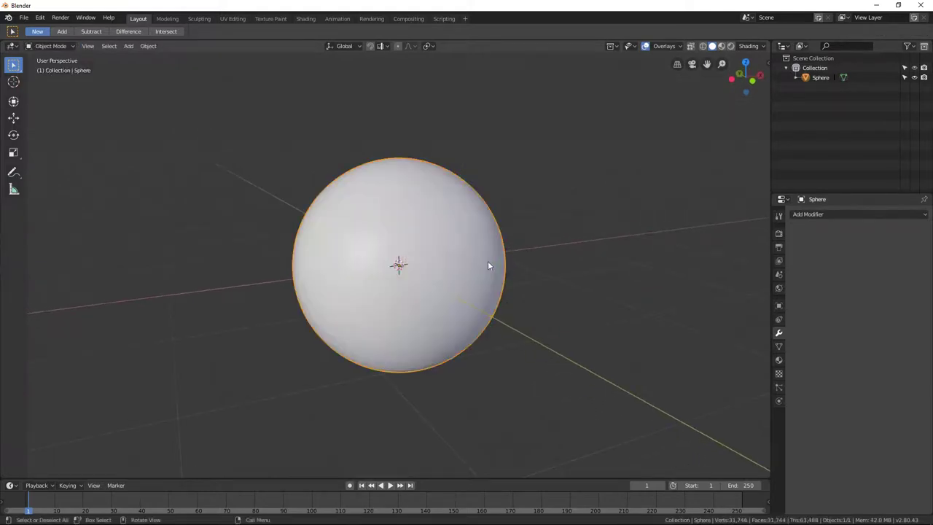
pyautogui.click(142, 49)
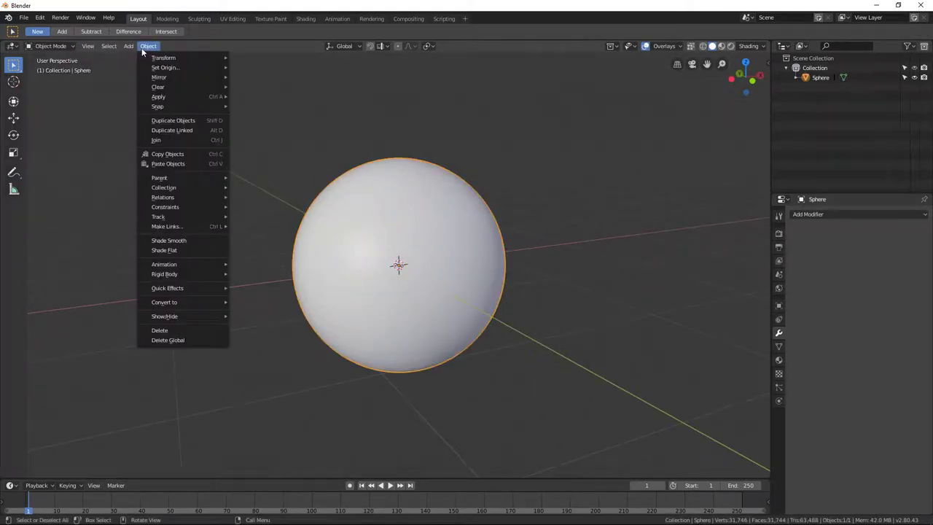
pyautogui.click(164, 241)
pyautogui.scroll(-2, 404, 245)
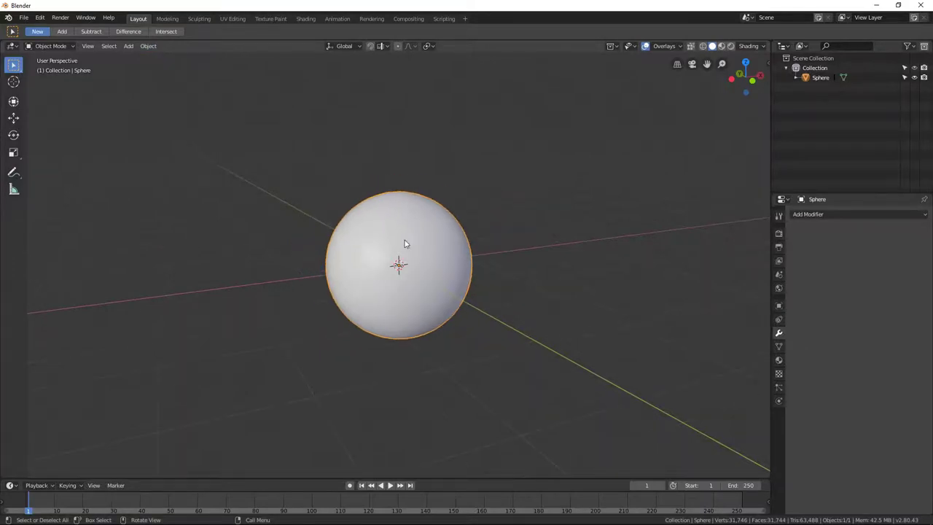
# Step: In Edit Mode, recalculate the sphere's normals to point inside
pyautogui.press('Tab')
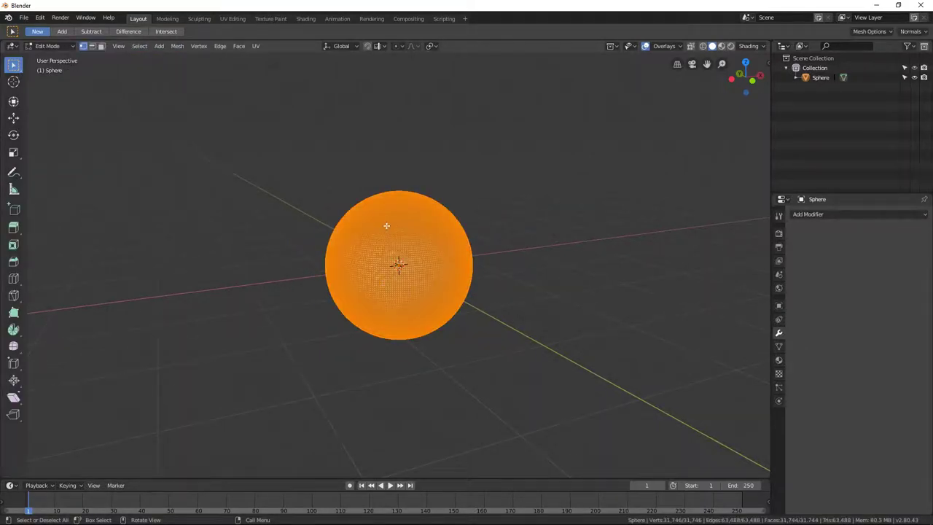
pyautogui.click(200, 46)
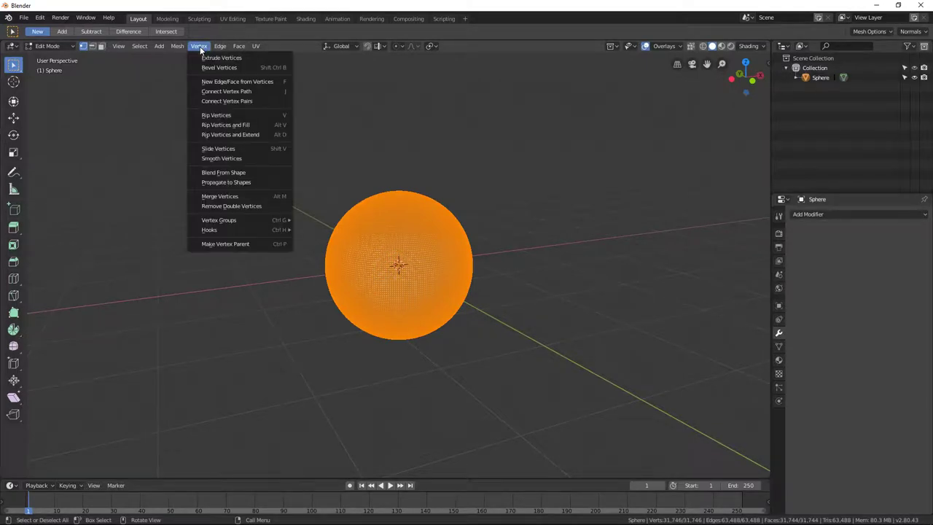
pyautogui.moveTo(242, 48)
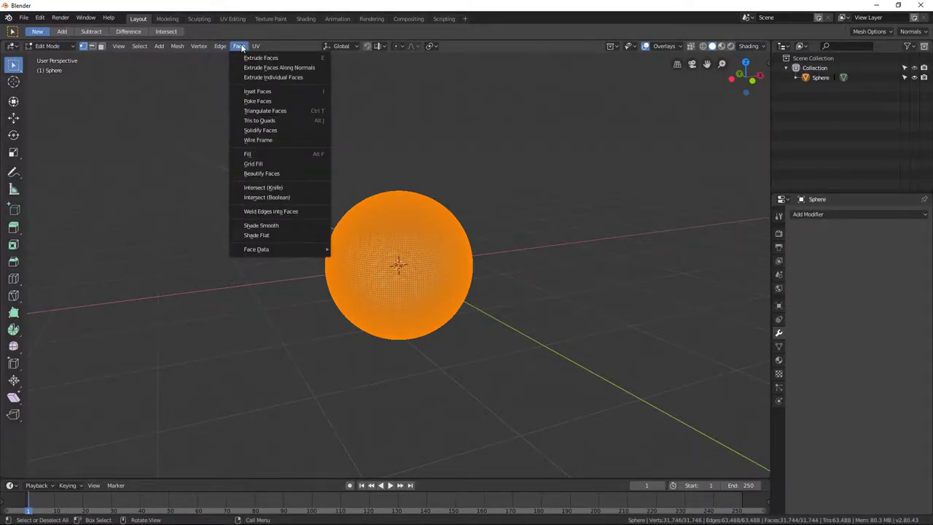
pyautogui.moveTo(182, 46)
pyautogui.moveTo(204, 179)
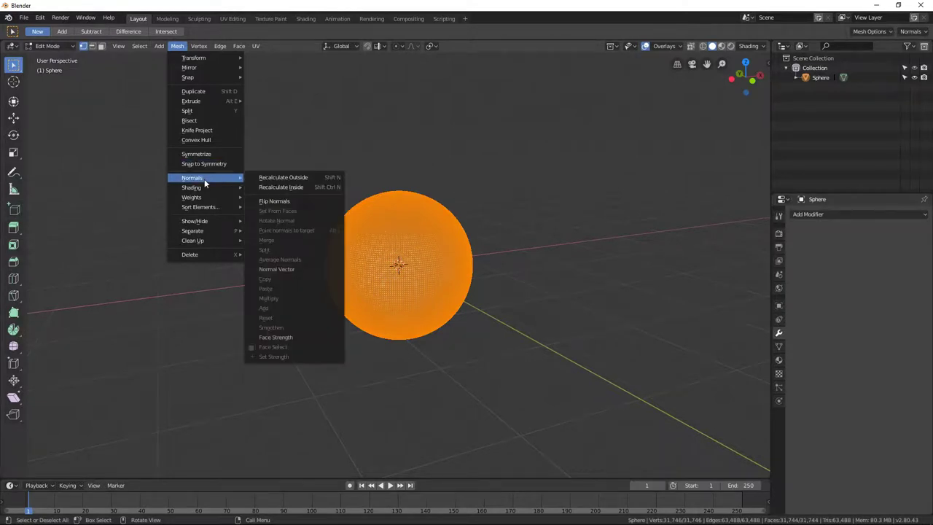
pyautogui.click(273, 187)
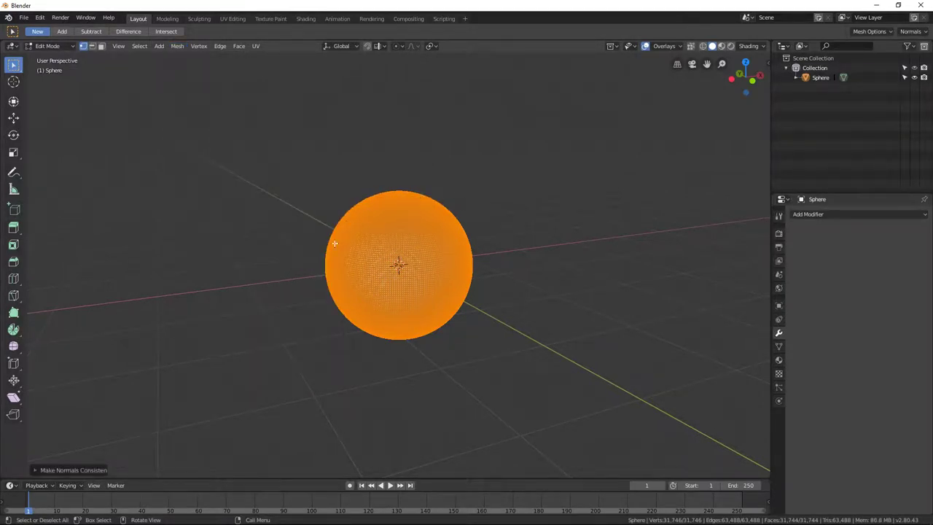
# Step: Check the sidebar and turn on face-normal display with length 0.39 in viewport overlays
pyautogui.scroll(3, 445, 244)
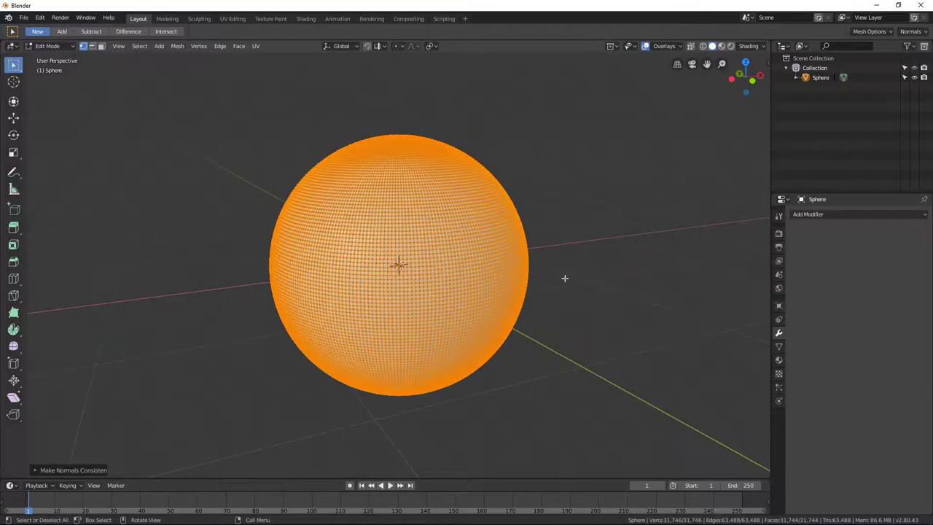
pyautogui.press('n')
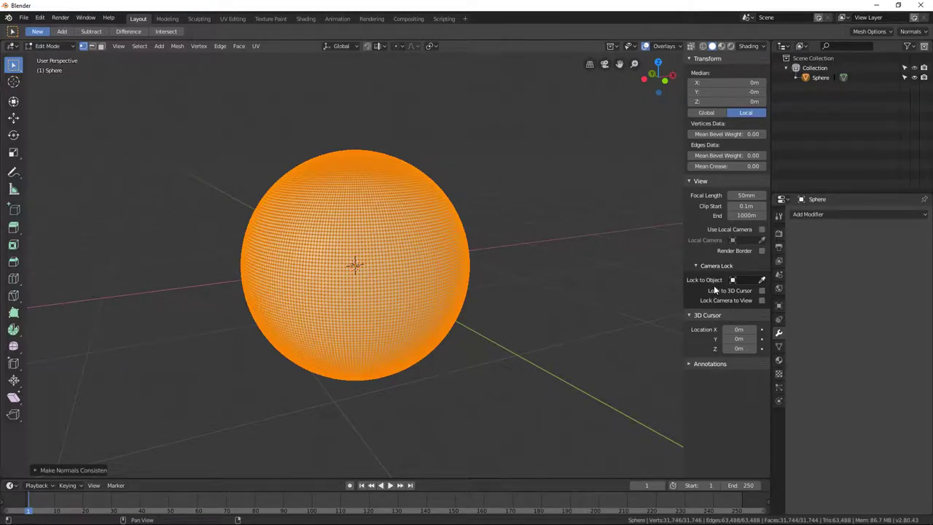
pyautogui.press('n')
pyautogui.click(663, 46)
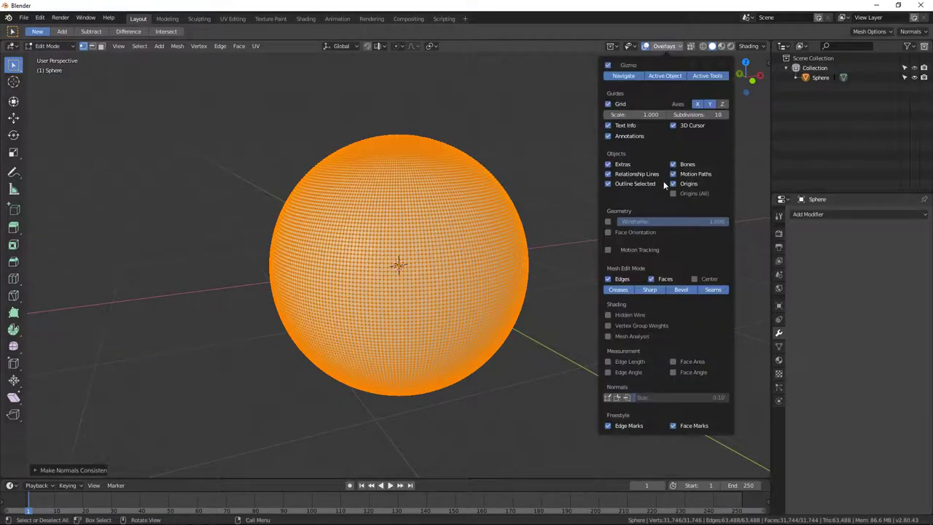
pyautogui.click(628, 397)
pyautogui.moveTo(637, 397); pyautogui.dragTo(671, 397)
# Step: Switch the viewport to wireframe shading and inspect the inward normals
pyautogui.press('z')
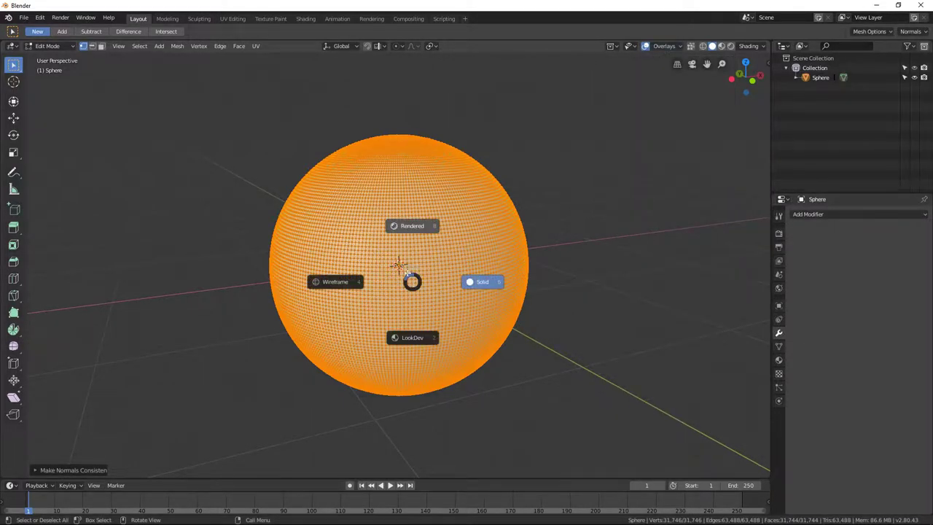
pyautogui.click(335, 283)
pyautogui.moveTo(455, 288); pyautogui.dragTo(441, 275, button='middle')
pyautogui.scroll(6, 402, 266)
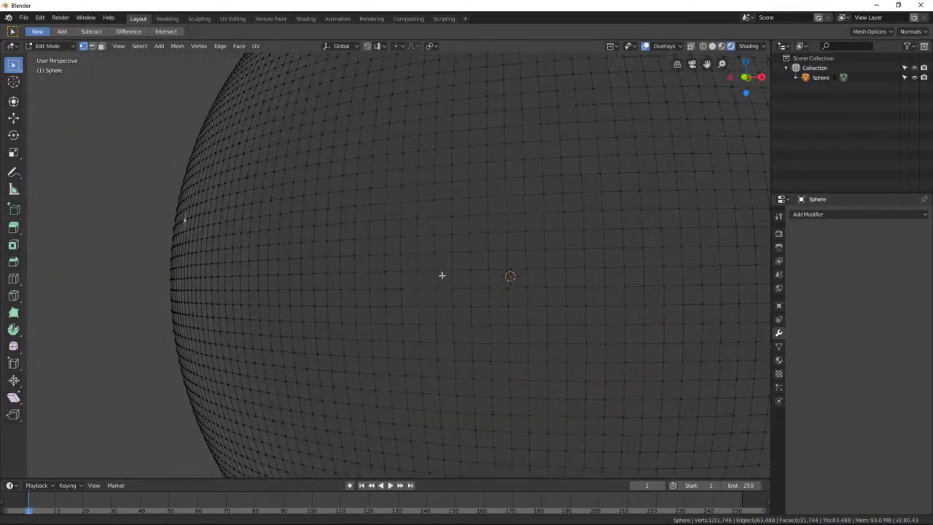
pyautogui.scroll(-5, 441, 275)
pyautogui.scroll(8, 423, 277)
pyautogui.scroll(3, 417, 280)
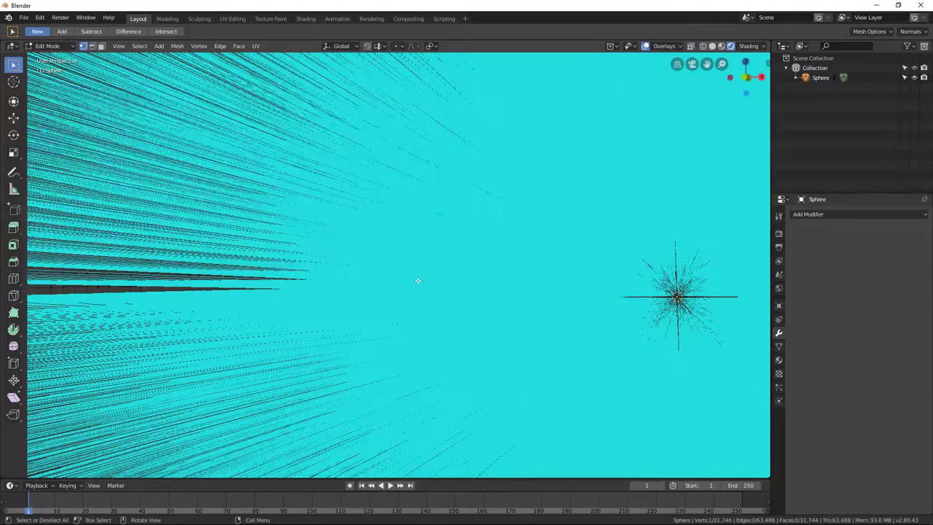
pyautogui.scroll(-8, 417, 280)
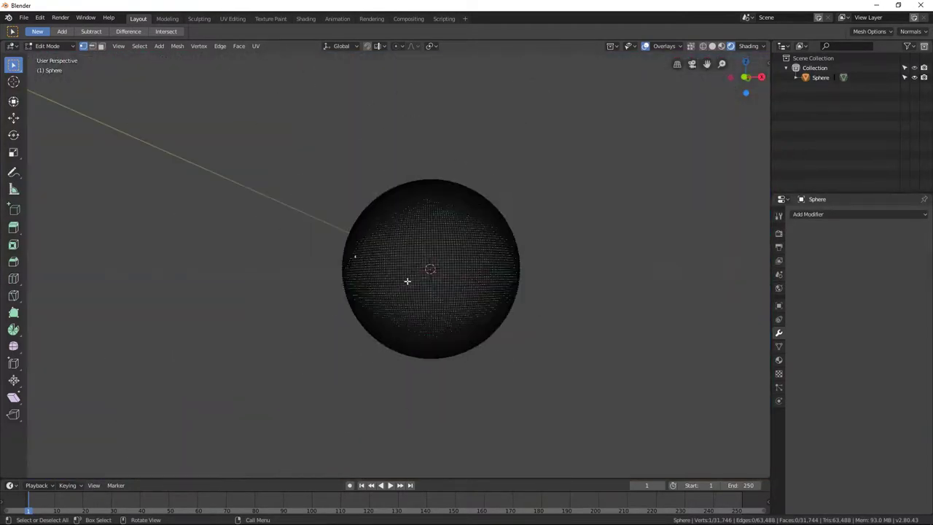
# Step: Return the sphere to Object Mode and orbit to look it over
pyautogui.press('Tab')
pyautogui.moveTo(471, 265); pyautogui.dragTo(369, 296, button='middle')
pyautogui.scroll(-7, 489, 213)
pyautogui.scroll(5, 481, 228)
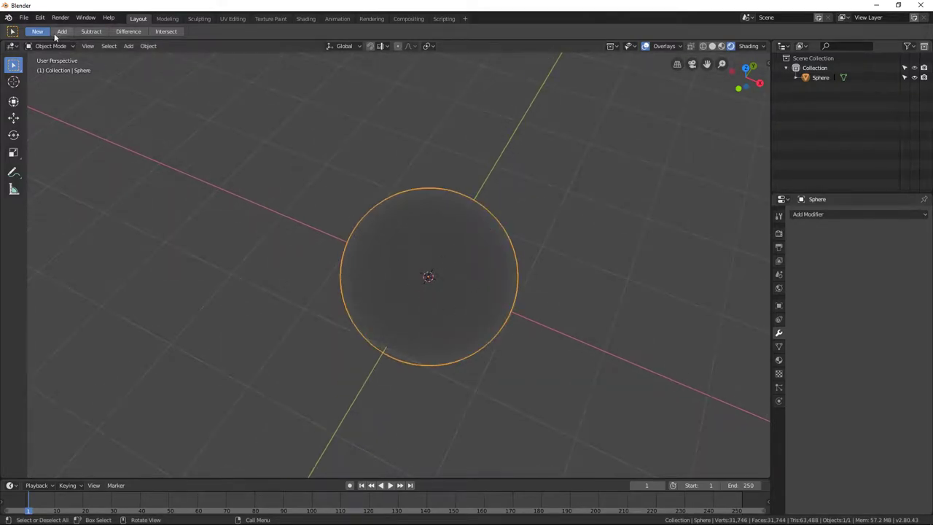
# Step: Export the sphere as Sphere.fbx to the Desktop, then quit Blender without saving
pyautogui.click(17, 20)
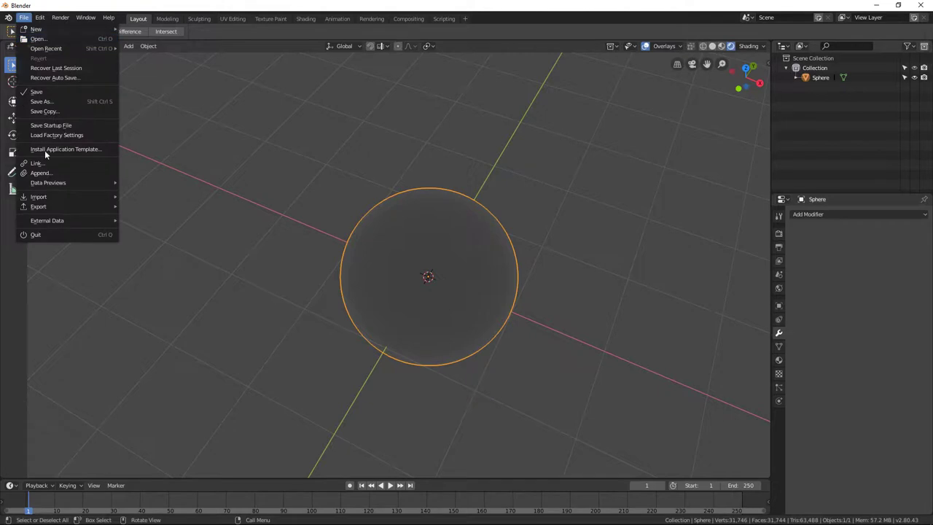
pyautogui.moveTo(72, 208)
pyautogui.click(150, 225)
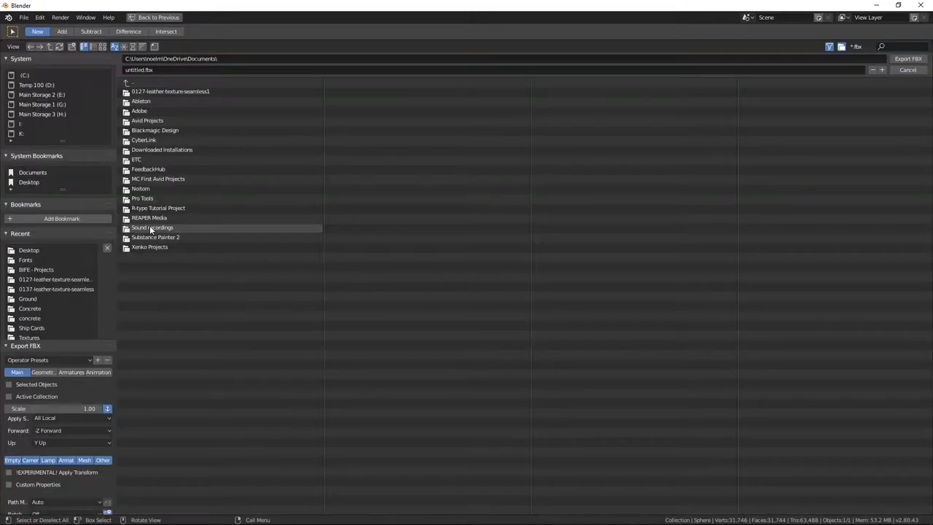
pyautogui.click(179, 69)
pyautogui.write('Sphere')
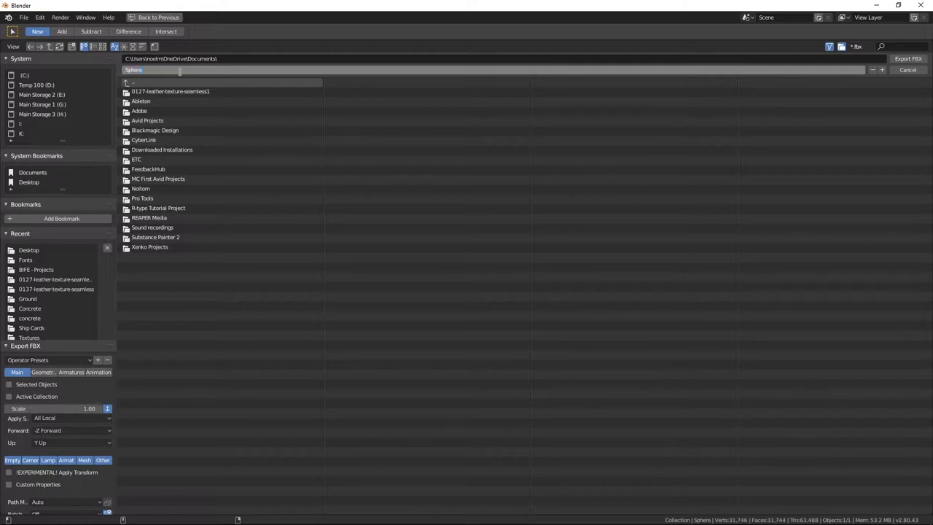
pyautogui.press('Return')
pyautogui.click(39, 250)
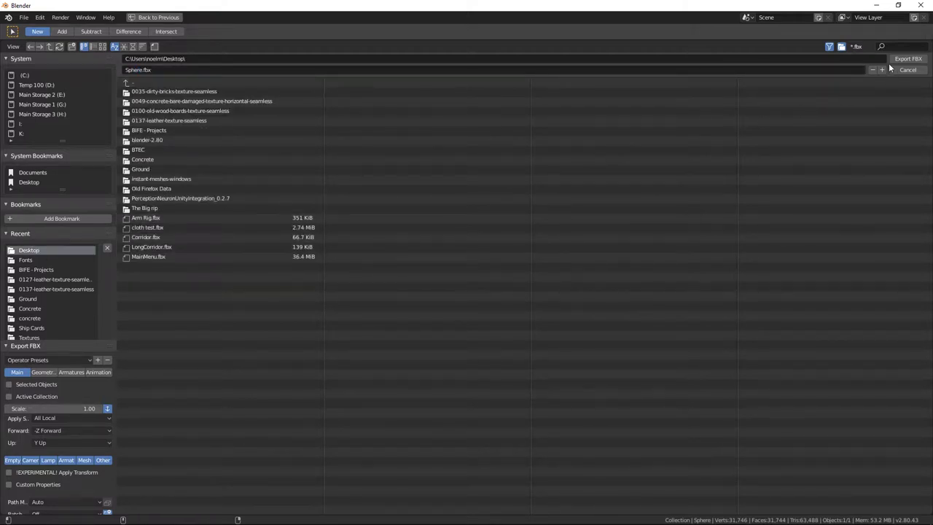
pyautogui.click(907, 58)
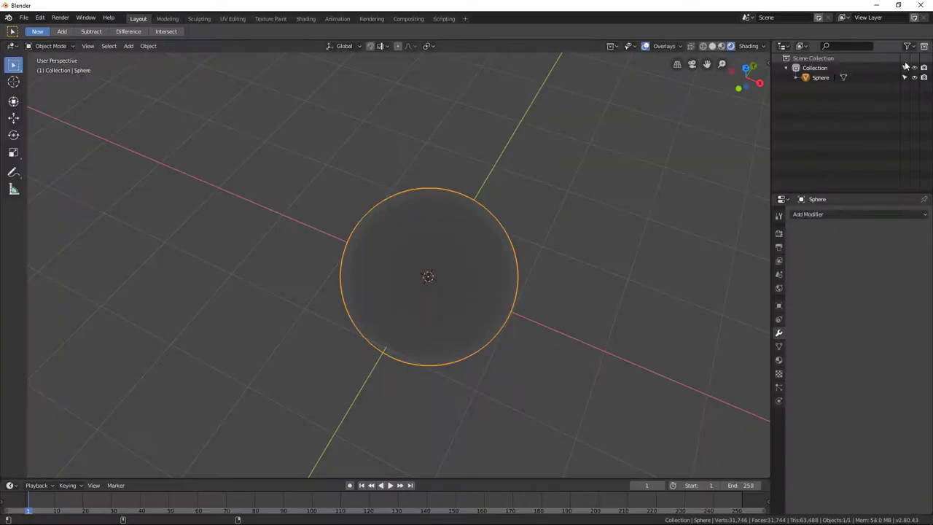
pyautogui.click(920, 6)
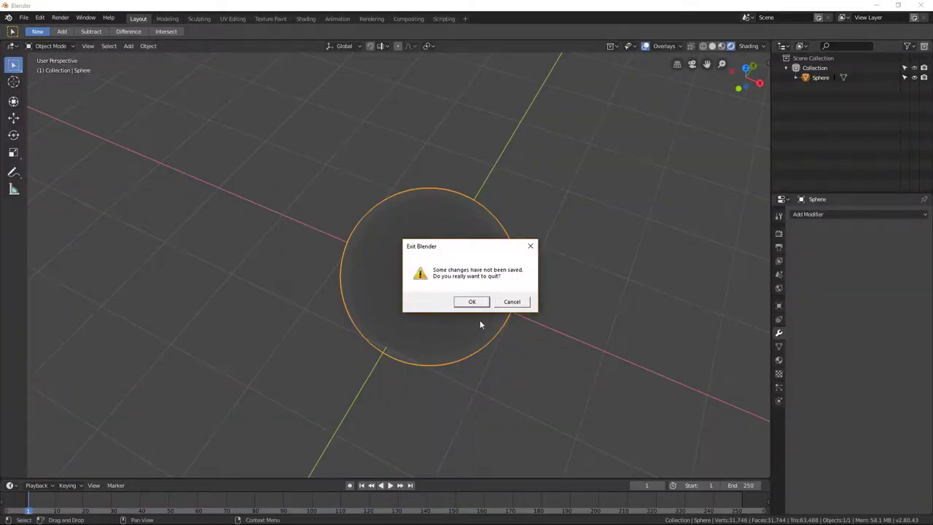
pyautogui.click(481, 299)
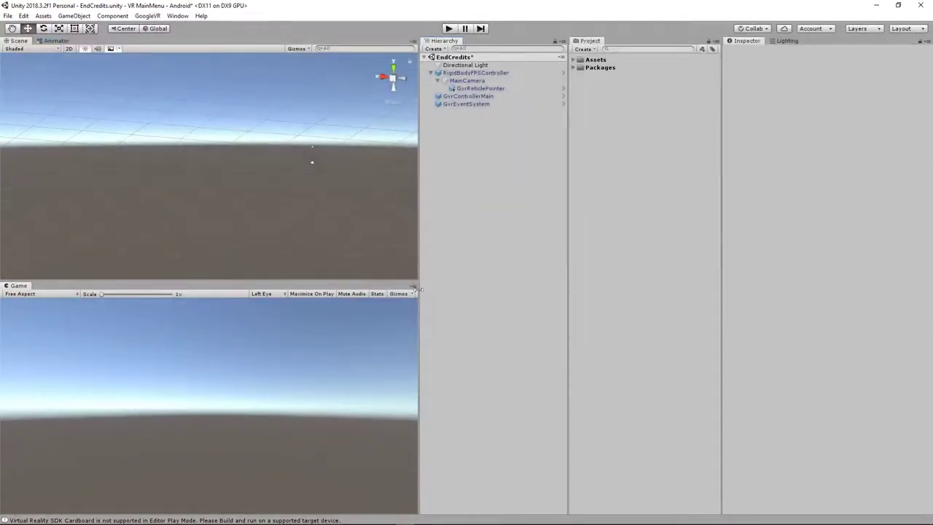
# Step: Import Sphere.fbx from the Desktop into the Unity project
pyautogui.rightClick(596, 133)
pyautogui.click(645, 219)
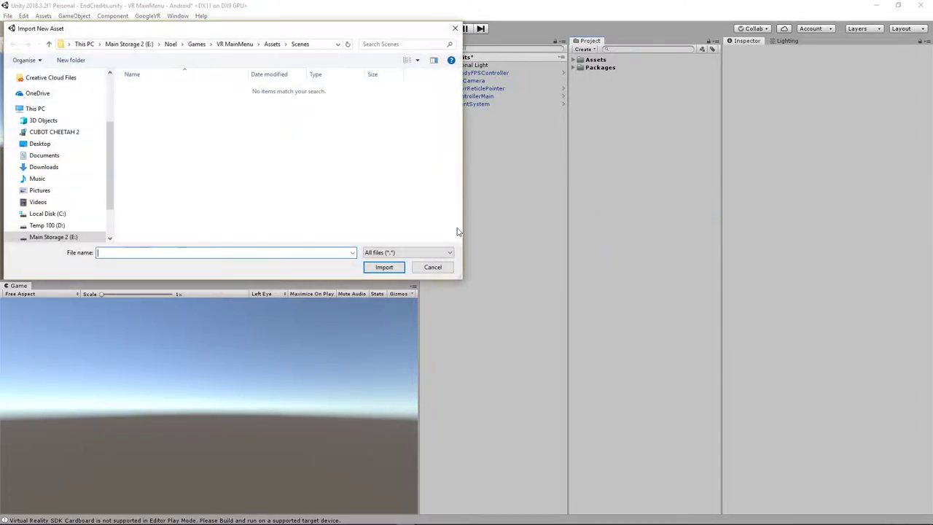
pyautogui.click(51, 144)
pyautogui.moveTo(459, 104); pyautogui.dragTo(459, 224)
pyautogui.click(368, 146)
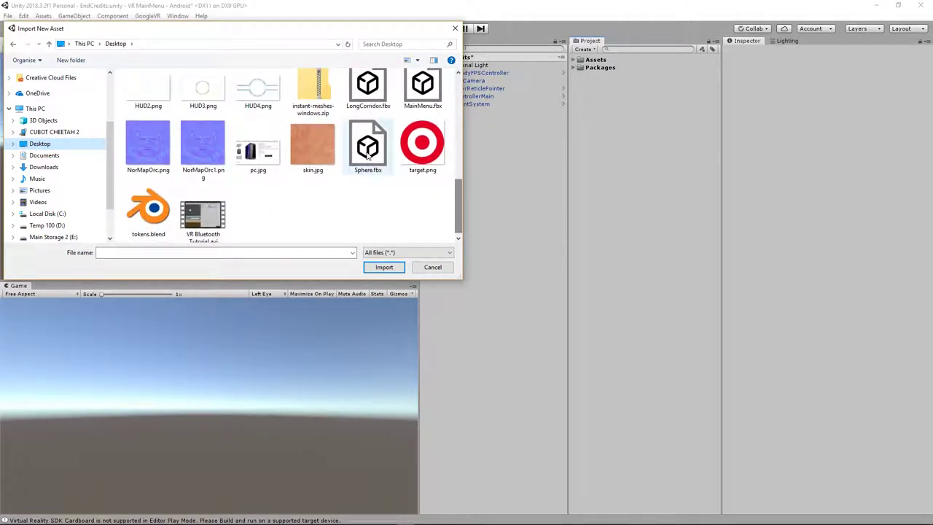
pyautogui.click(383, 268)
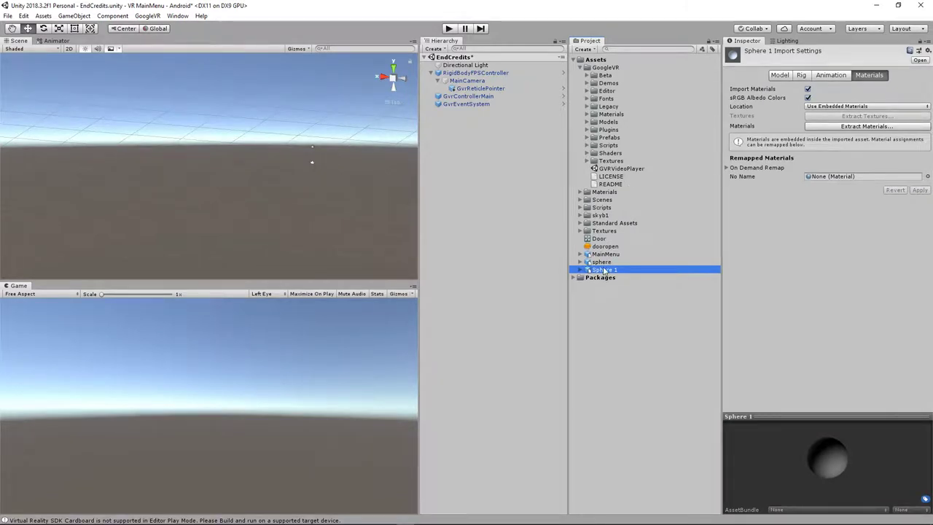
# Step: Delete the old sphere asset and the duplicate Sphere 1 asset
pyautogui.click(602, 262)
pyautogui.press('Delete')
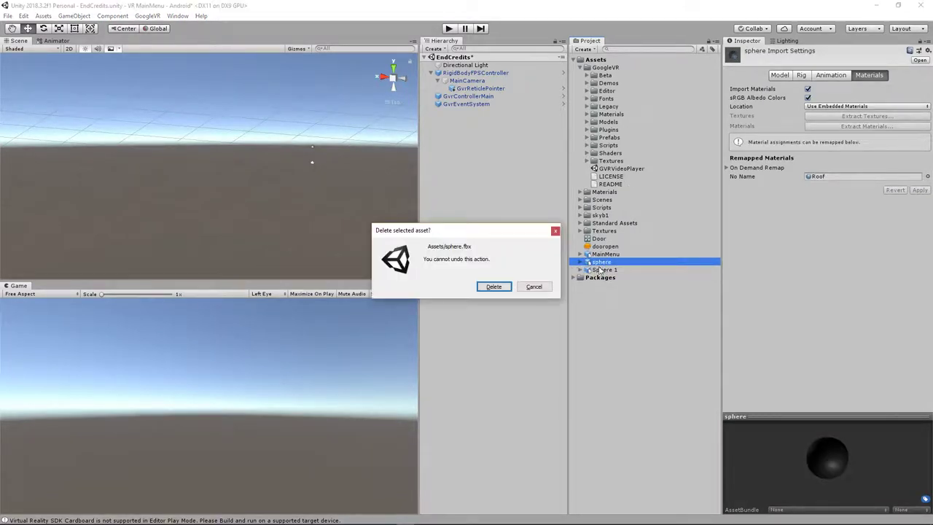
pyautogui.click(497, 288)
pyautogui.click(604, 262)
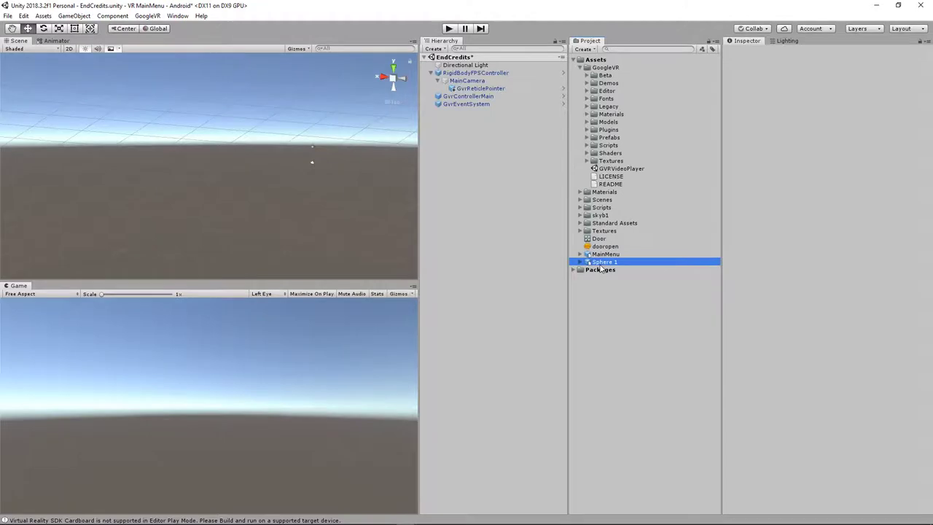
pyautogui.press('Delete')
pyautogui.click(503, 292)
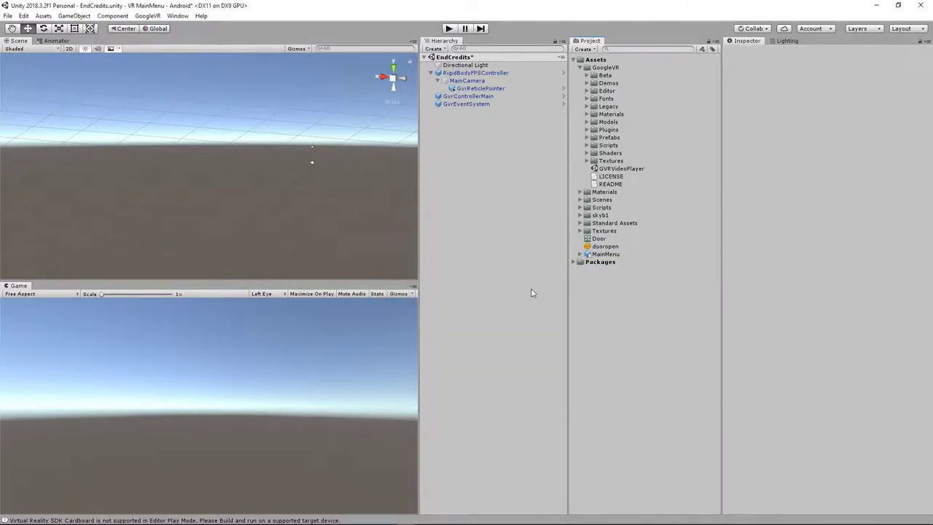
# Step: Re-import Sphere.fbx from the Desktop into Assets and collapse the GoogleVR folder
pyautogui.rightClick(607, 287)
pyautogui.click(644, 374)
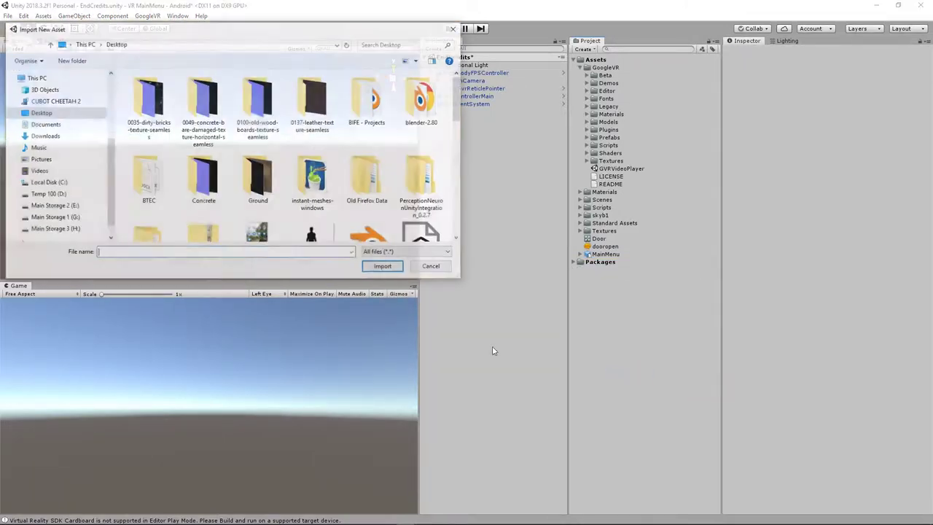
pyautogui.moveTo(460, 109); pyautogui.dragTo(460, 206)
pyautogui.click(373, 187)
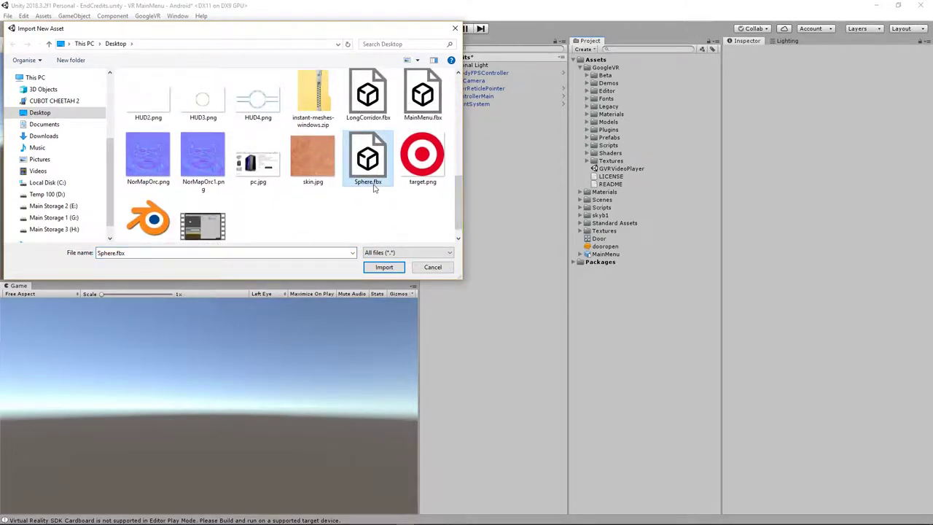
pyautogui.click(384, 267)
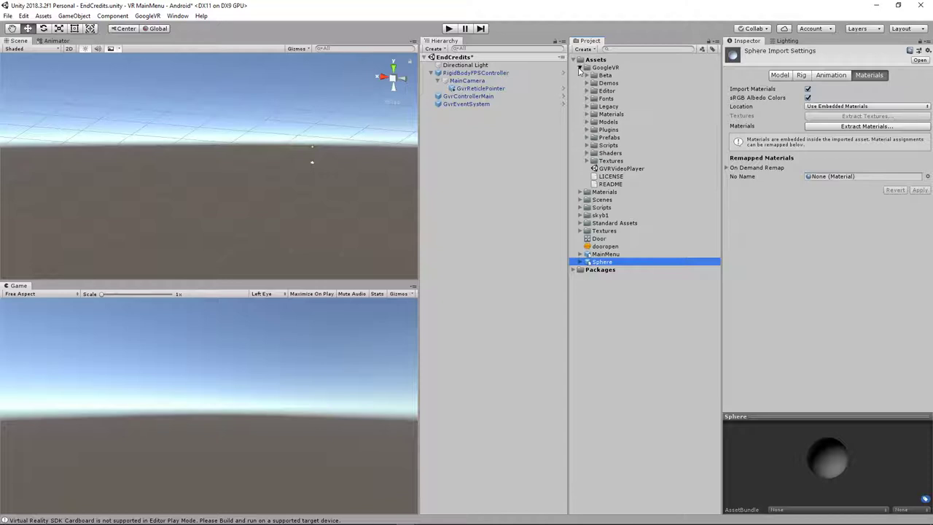
pyautogui.click(579, 67)
# Step: Create a new material named Black in the Textures folder
pyautogui.rightClick(608, 116)
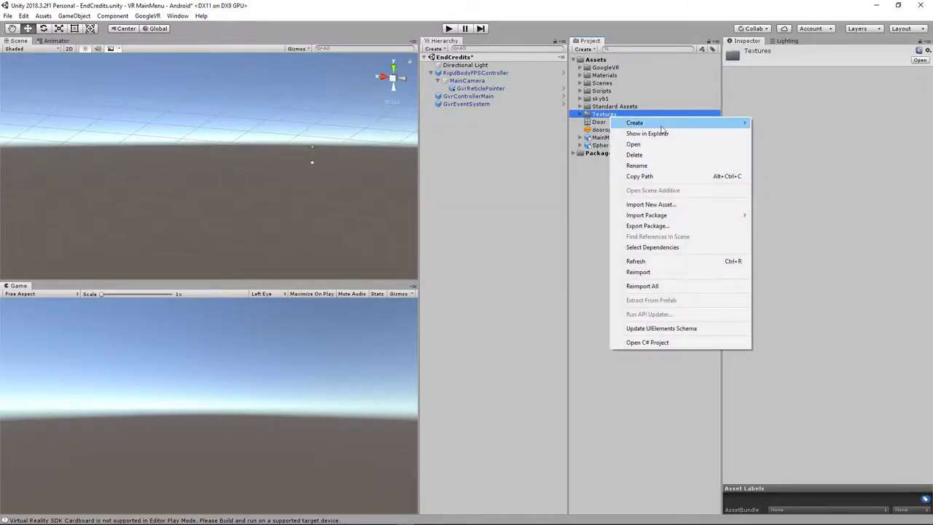
pyautogui.moveTo(662, 125)
pyautogui.click(772, 245)
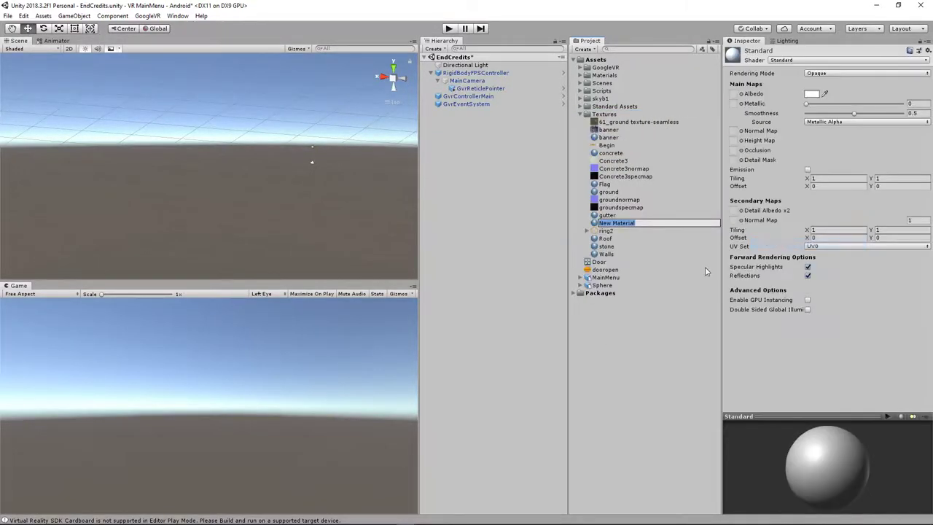
pyautogui.write('Black')
pyautogui.press('Return')
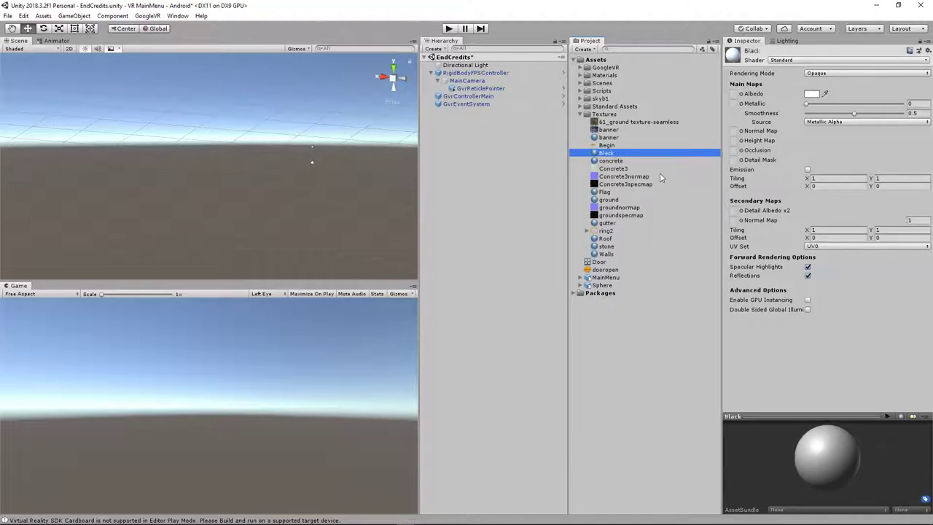
# Step: Set the Black material's albedo colour to pure black (000000)
pyautogui.click(815, 94)
pyautogui.click(64, 133)
pyautogui.moveTo(64, 157); pyautogui.dragTo(32, 218)
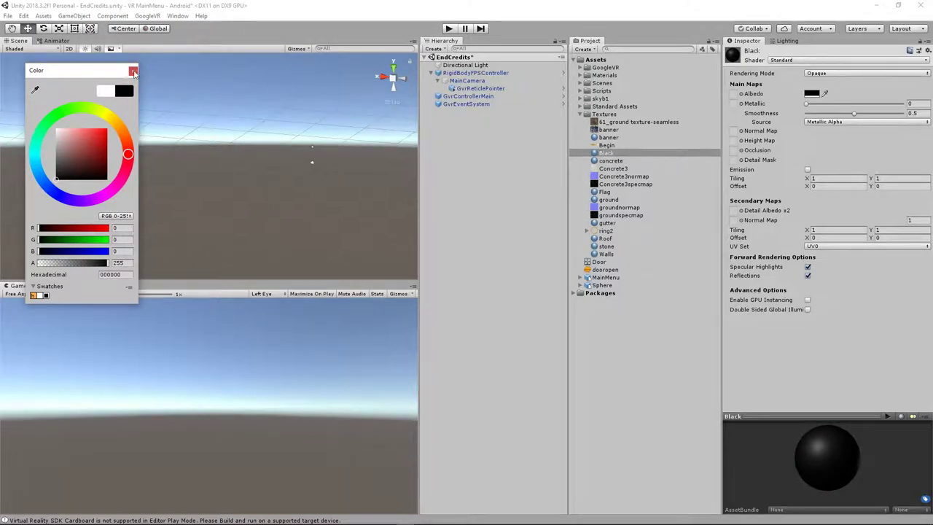
pyautogui.click(132, 70)
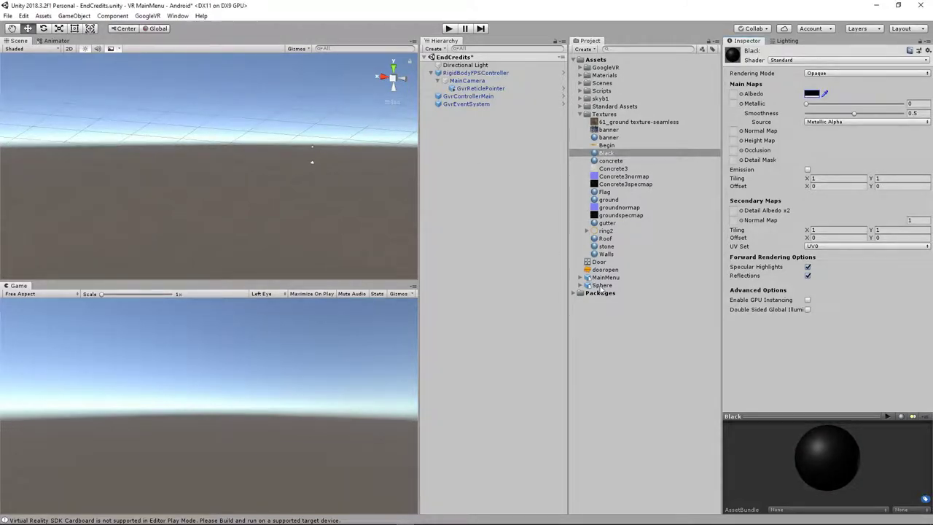
# Step: Add the Sphere to EndCredits, apply the Black material, and lower its Smoothness from 0.5 to 0
pyautogui.moveTo(471, 163); pyautogui.dragTo(447, 148)
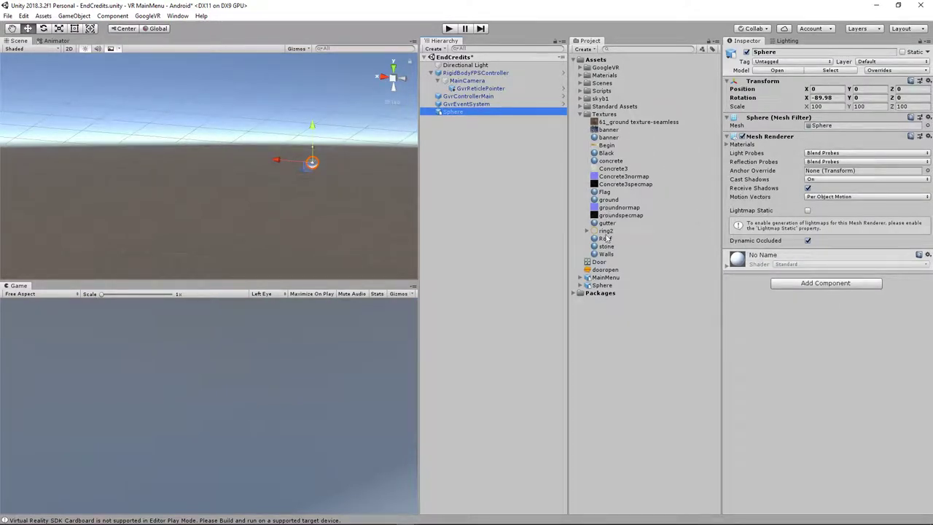
pyautogui.moveTo(607, 153); pyautogui.dragTo(809, 363)
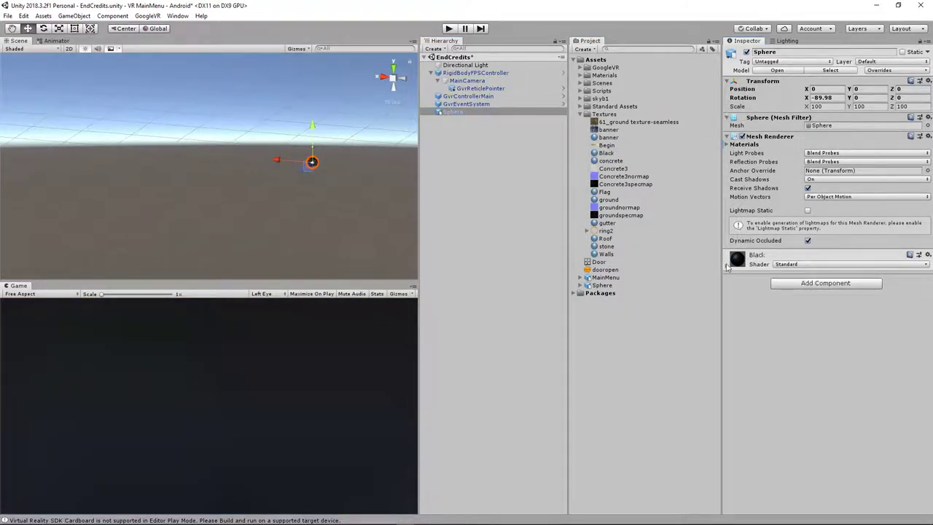
pyautogui.click(768, 264)
pyautogui.click(848, 320)
pyautogui.moveTo(848, 322); pyautogui.dragTo(776, 322)
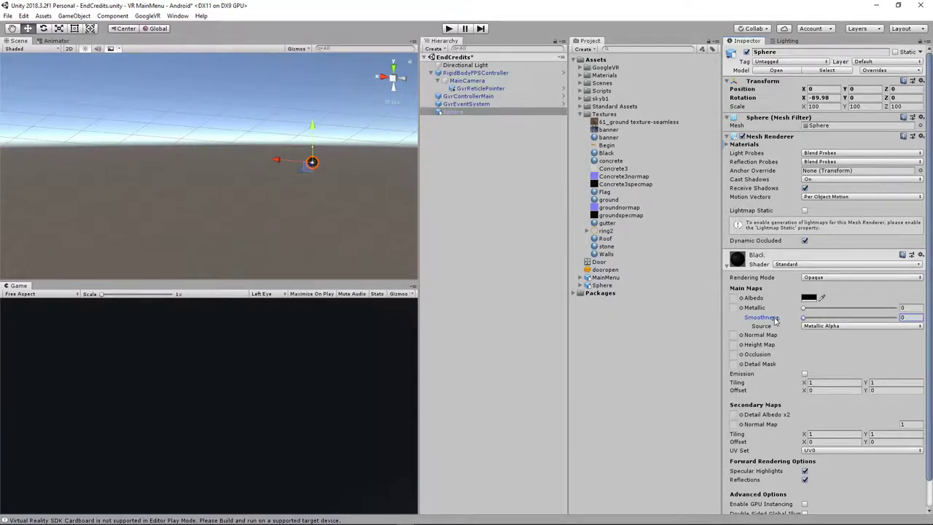
pyautogui.click(728, 276)
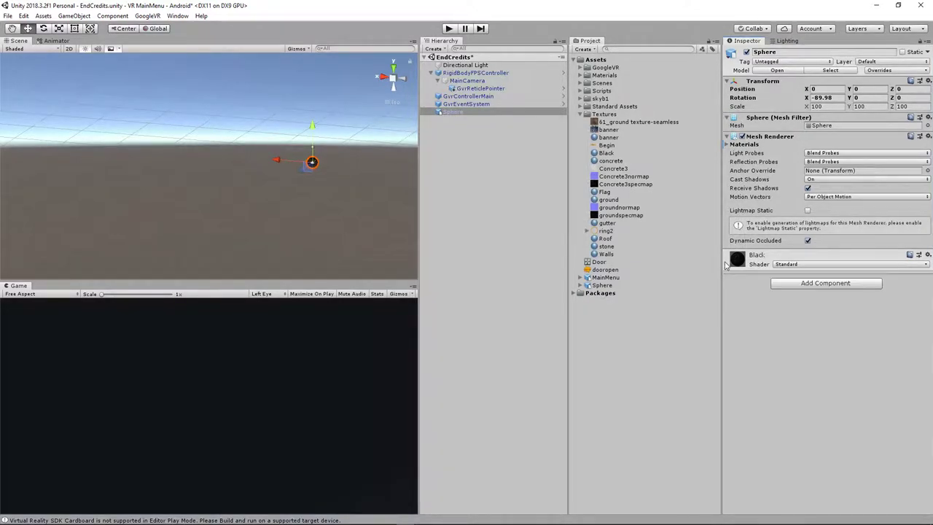